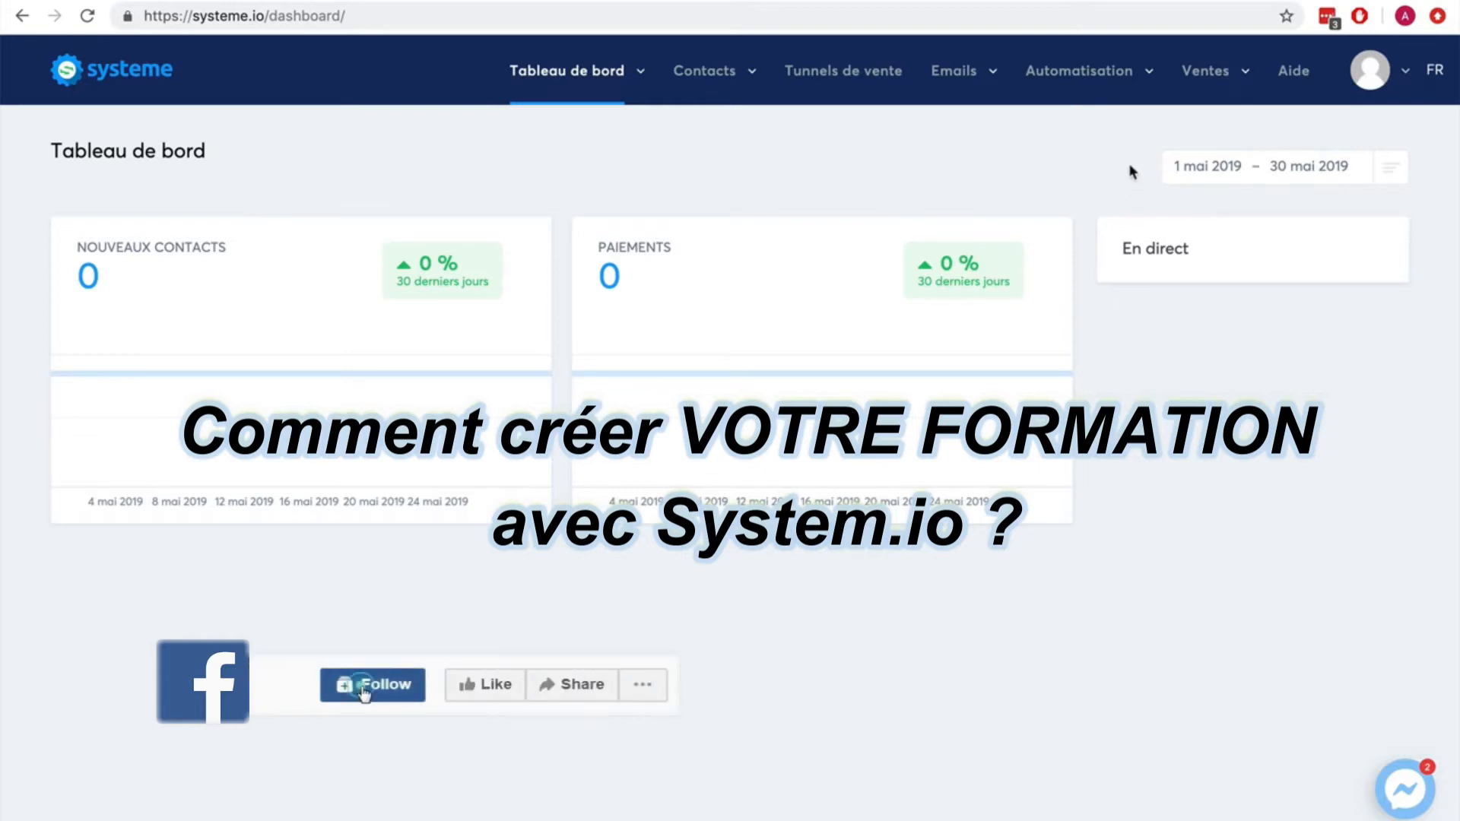
- Create a new course named "Formation en ligne" in Mes formations and save it
click(1220, 72)
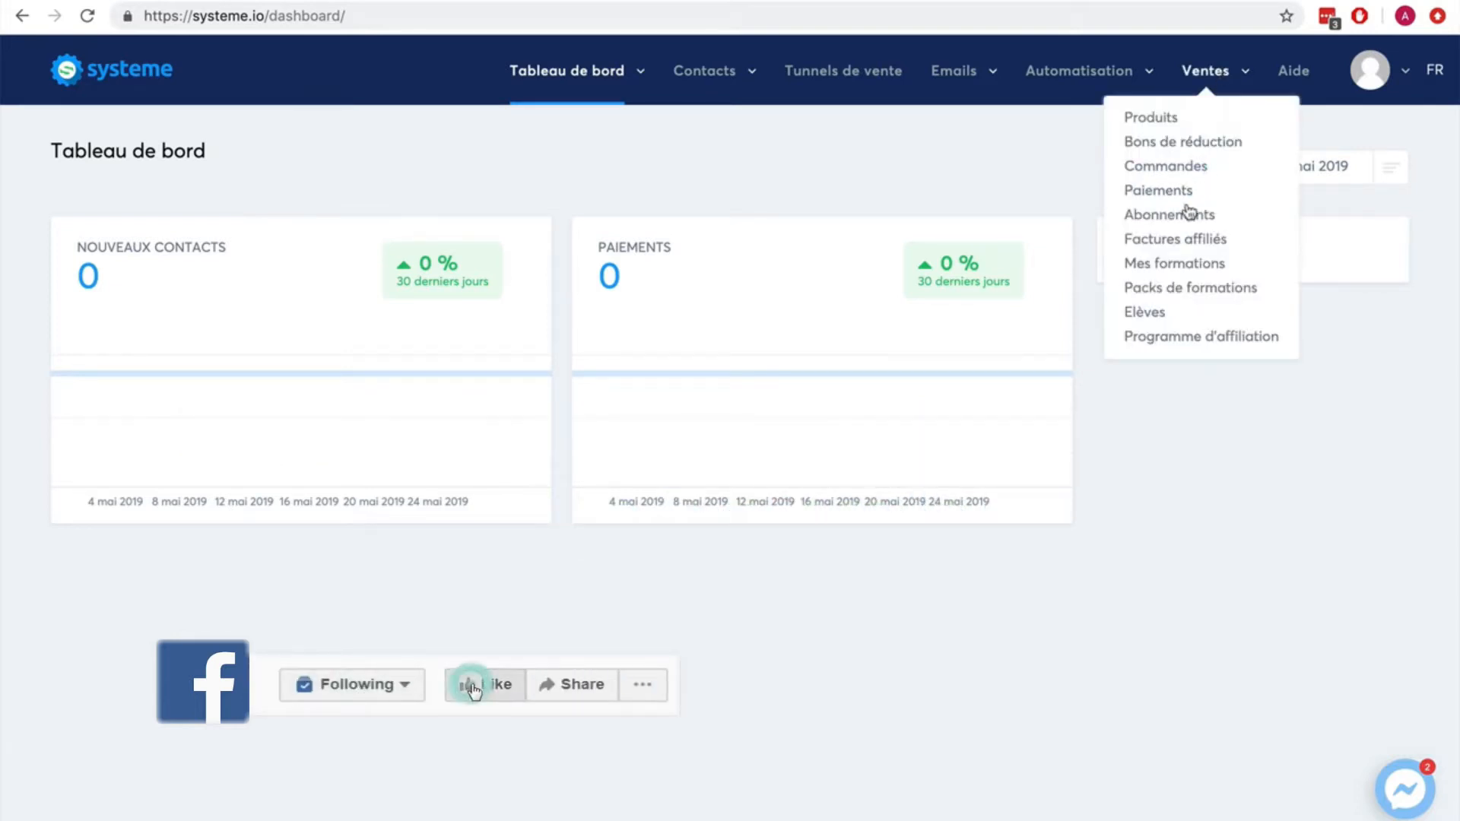
click(1172, 267)
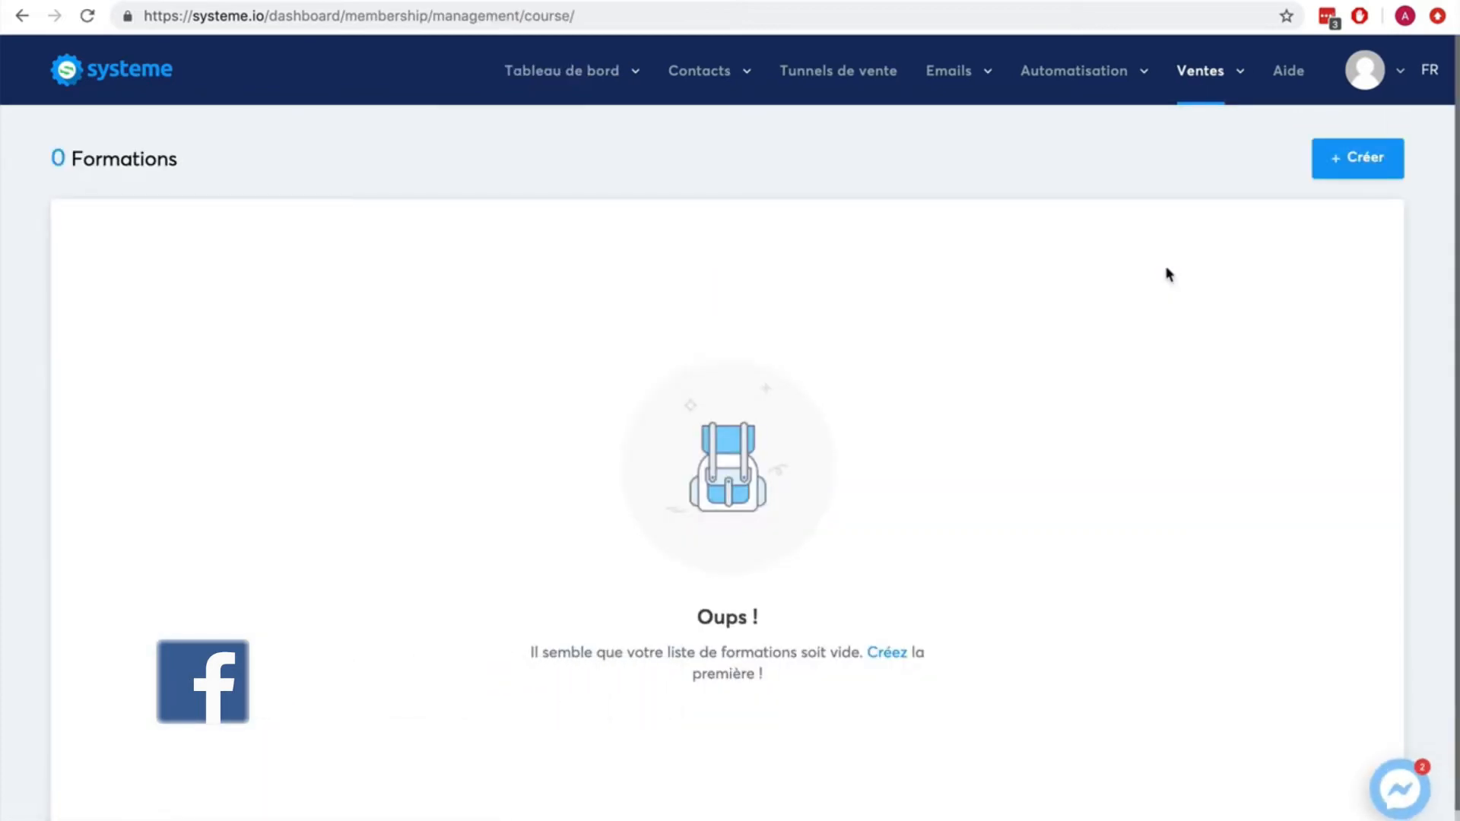
click(884, 654)
click(303, 273)
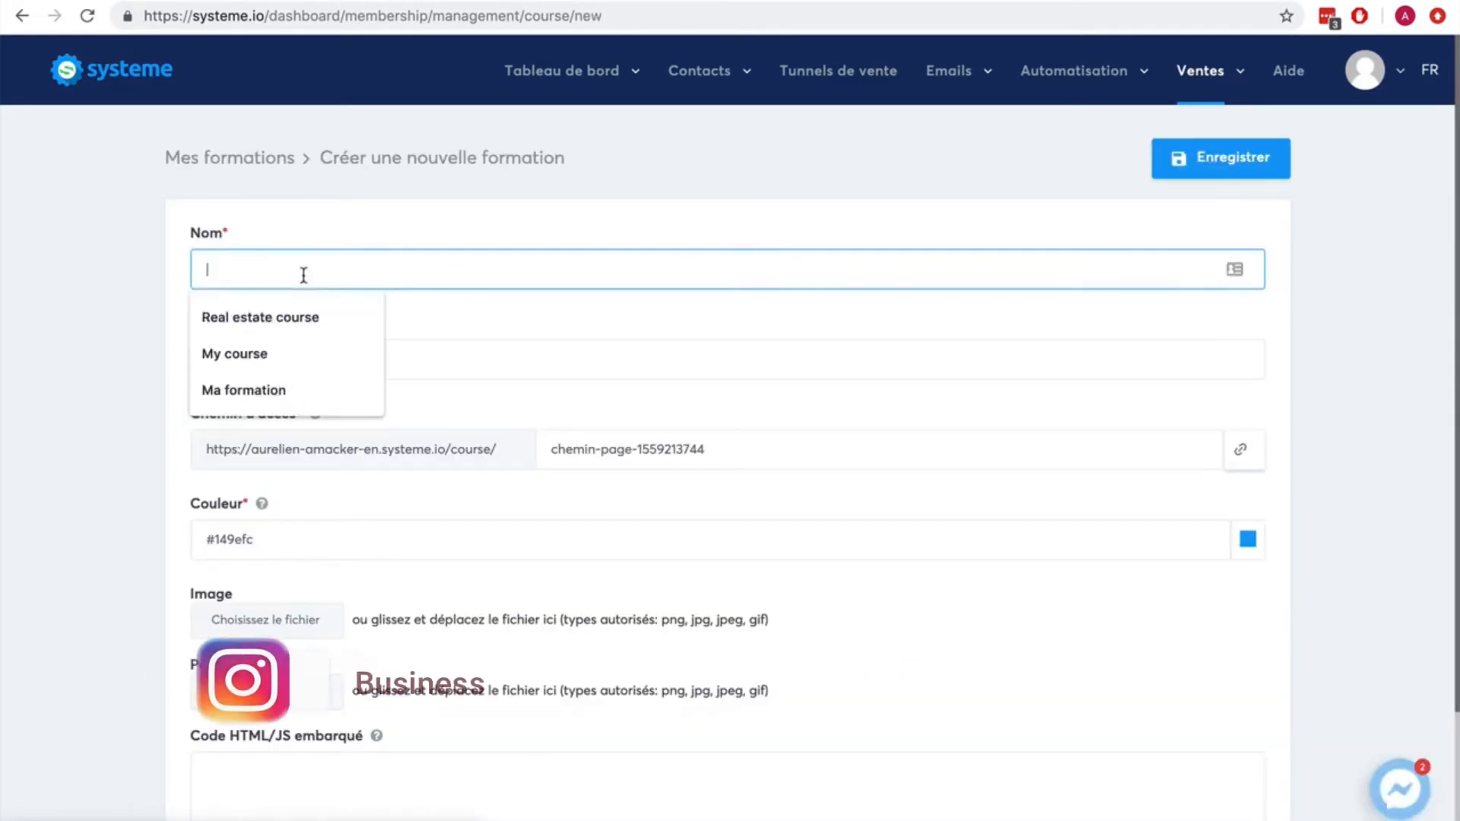
text(Formation en ligne)
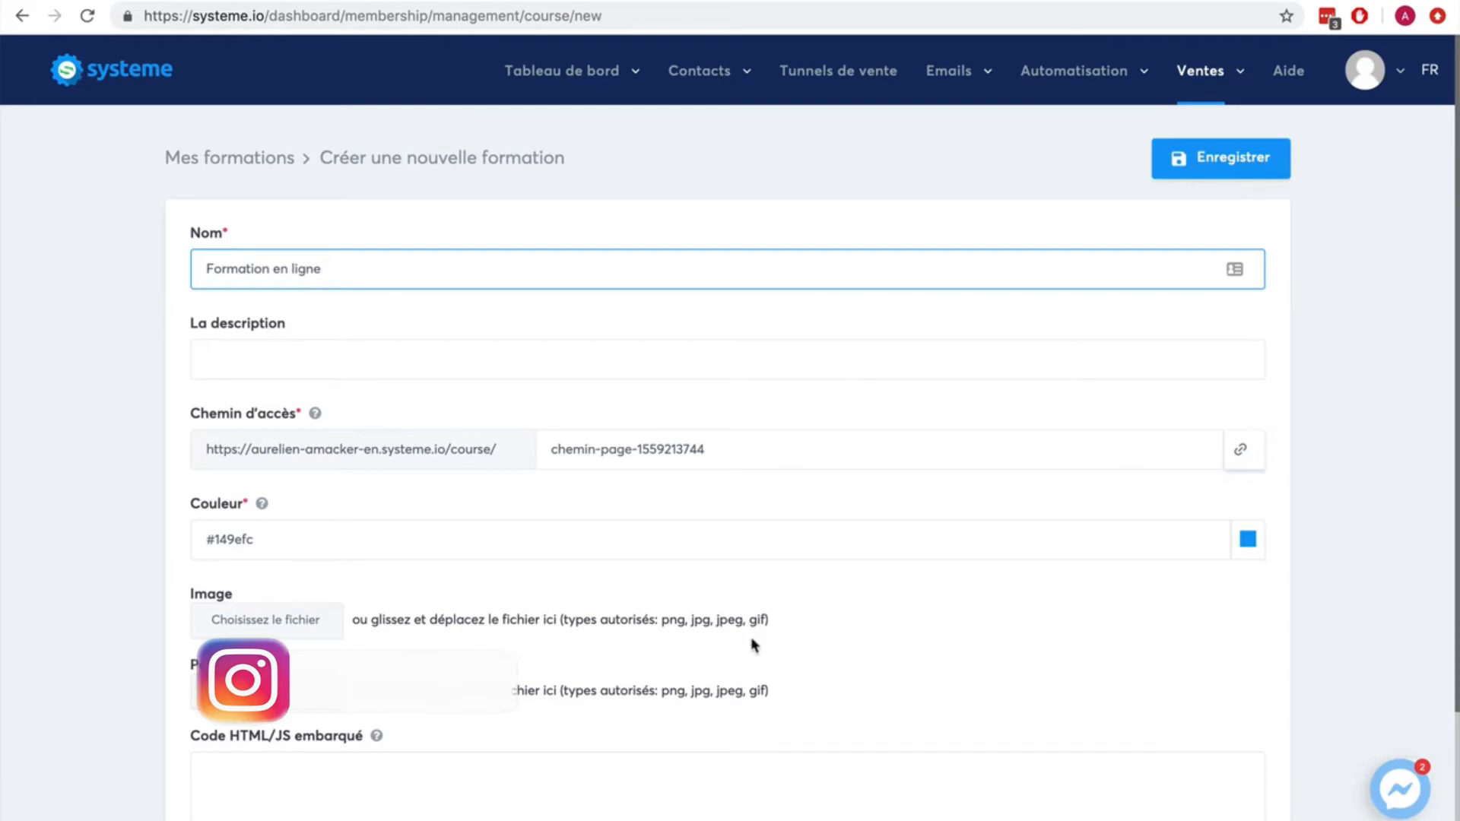
scroll(773, 586, down, 5)
scroll(773, 583, up, 5)
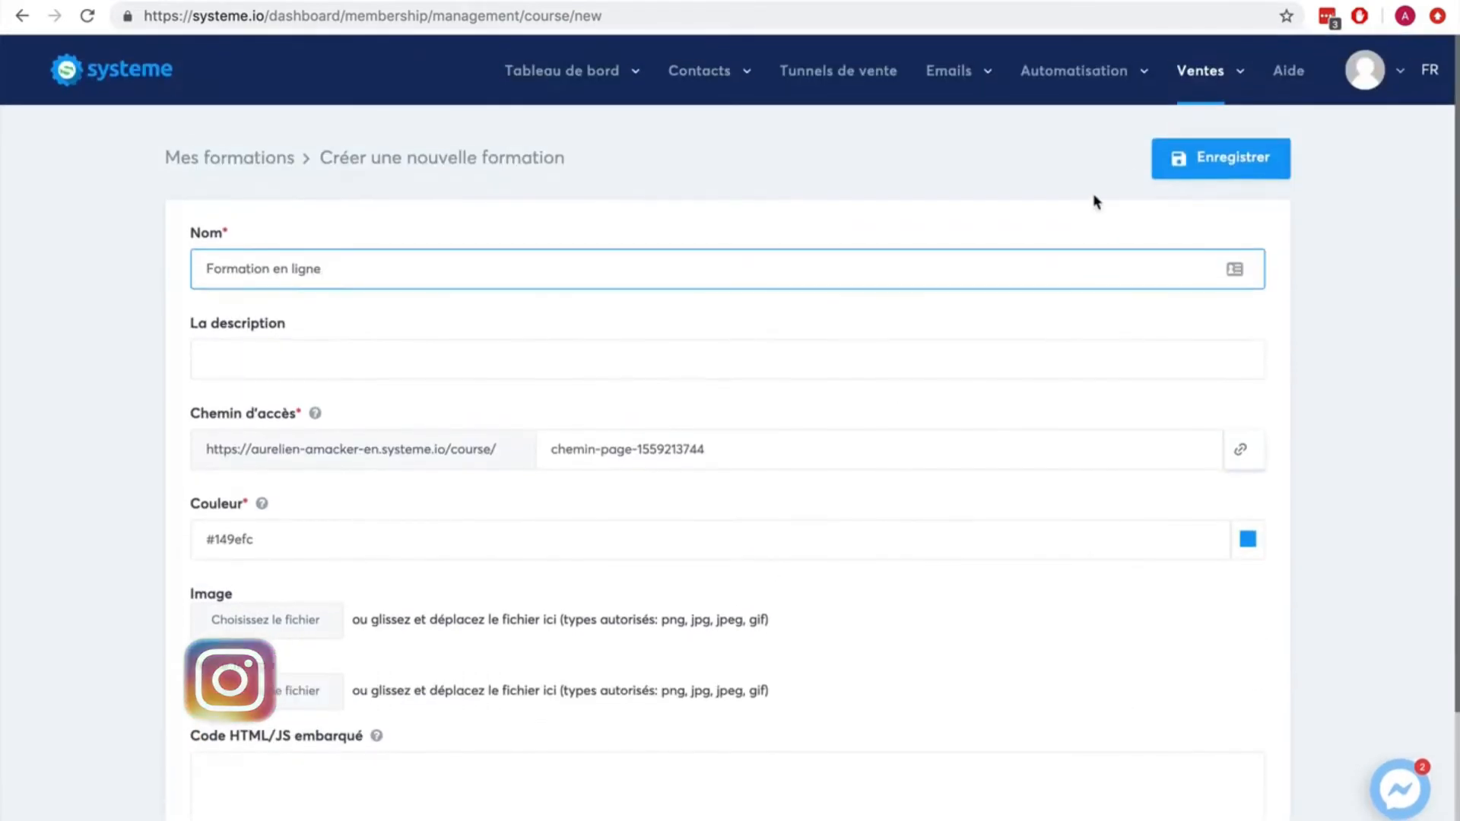
scroll(1102, 346, down, 3)
scroll(1105, 348, up, 3)
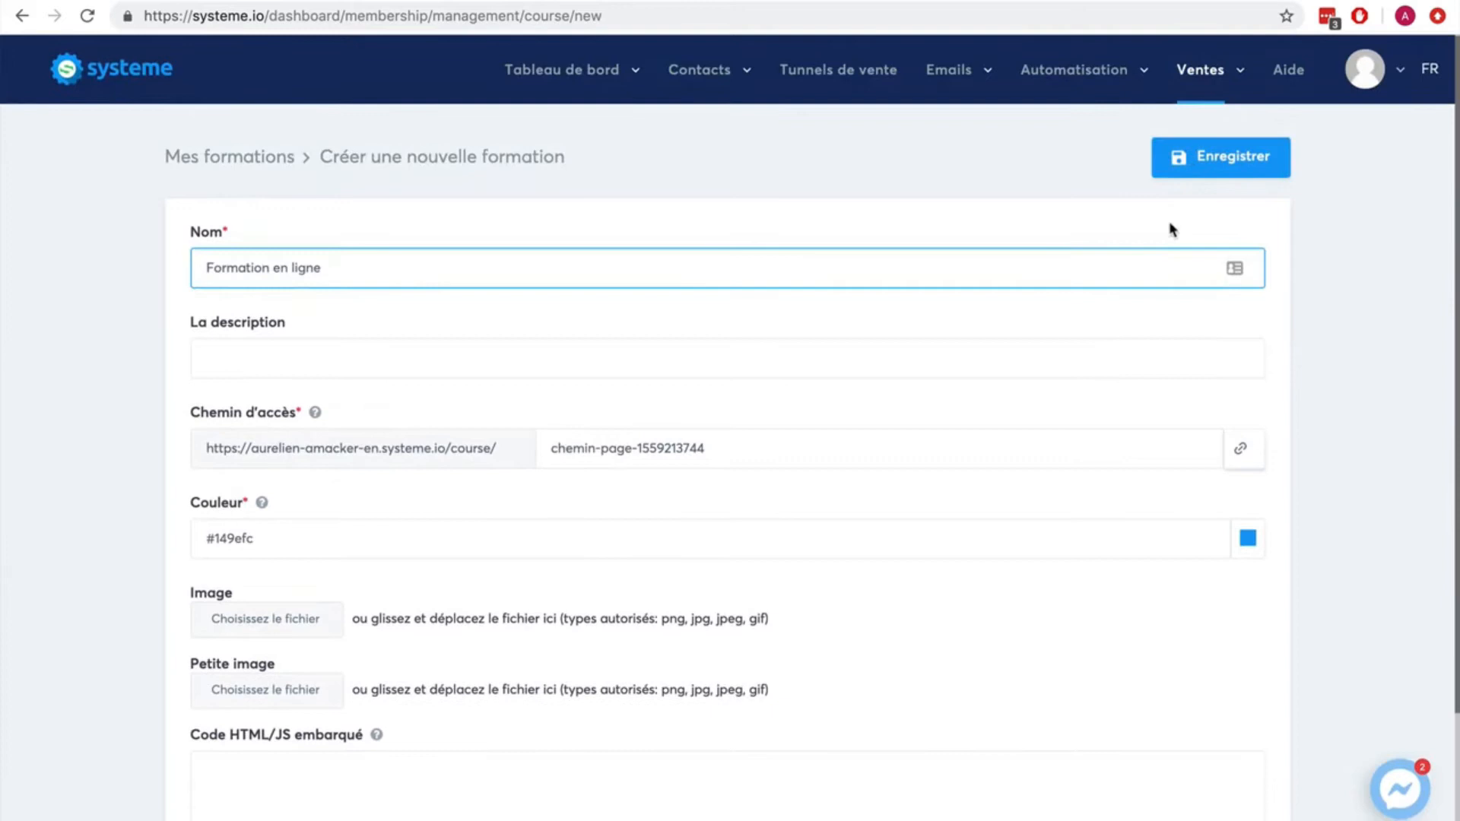
click(1202, 154)
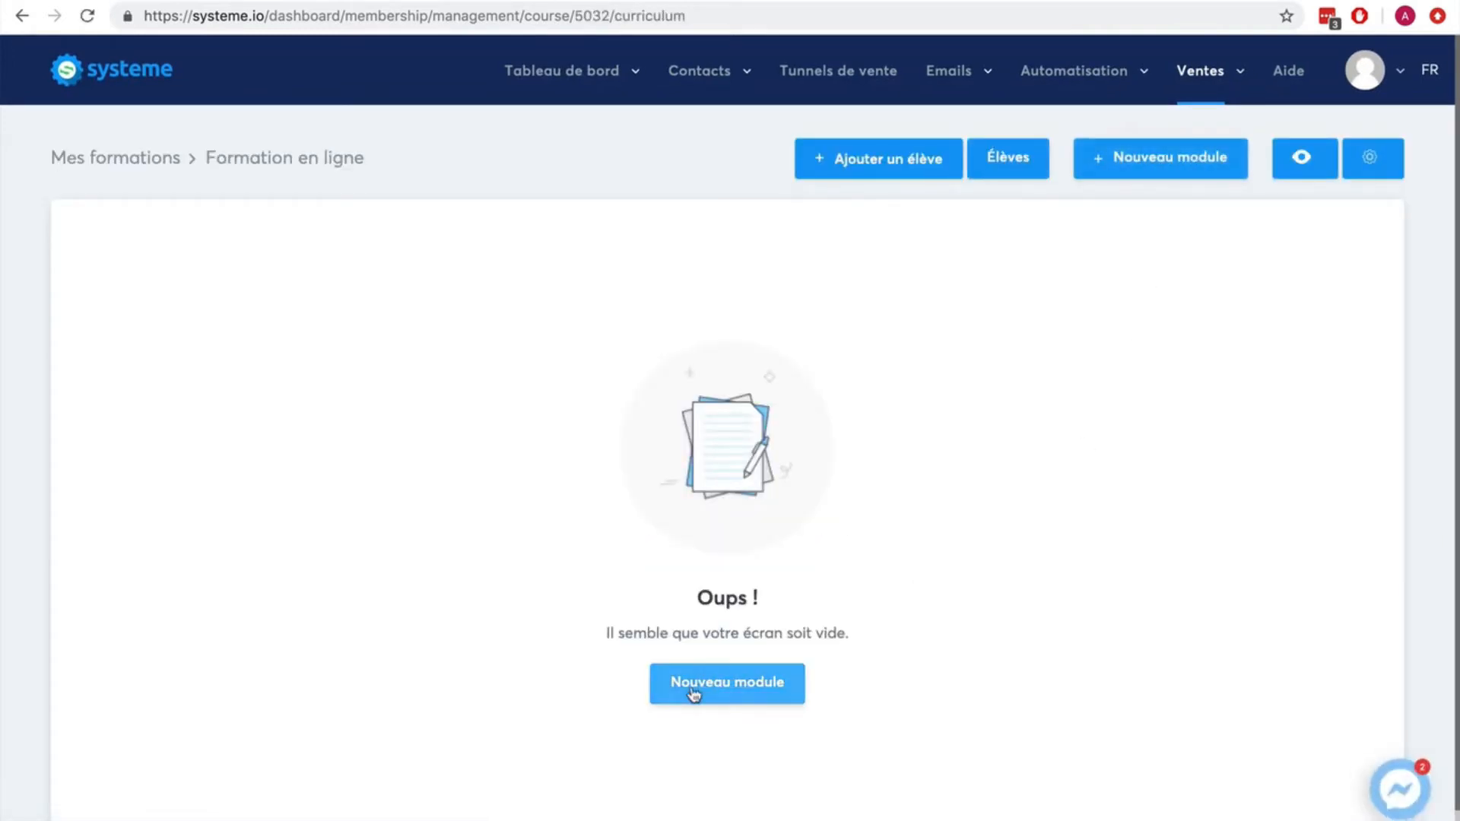
- Add a module named "Module 1" to the course and save it
click(732, 688)
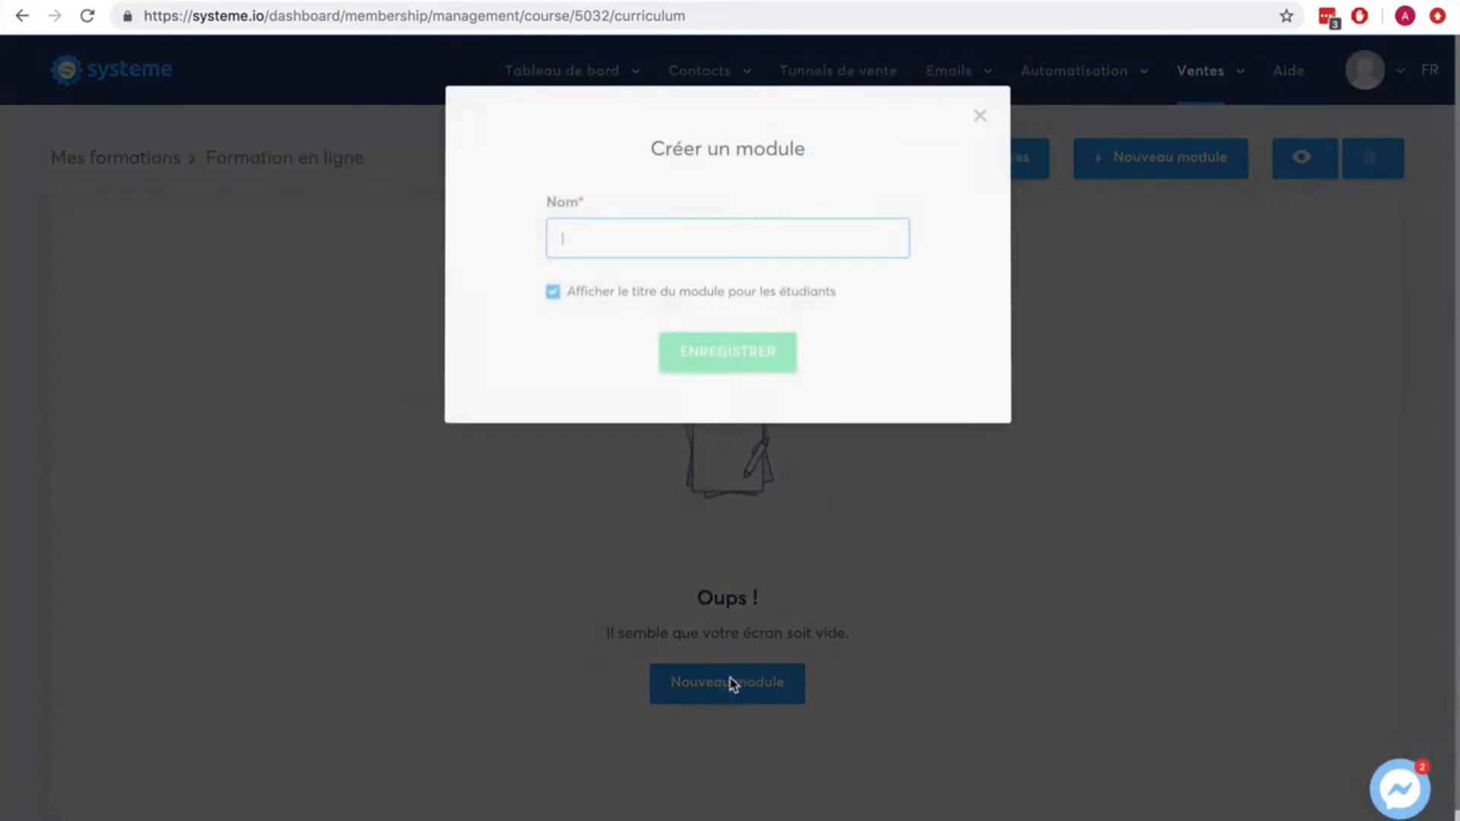
text(Module 1)
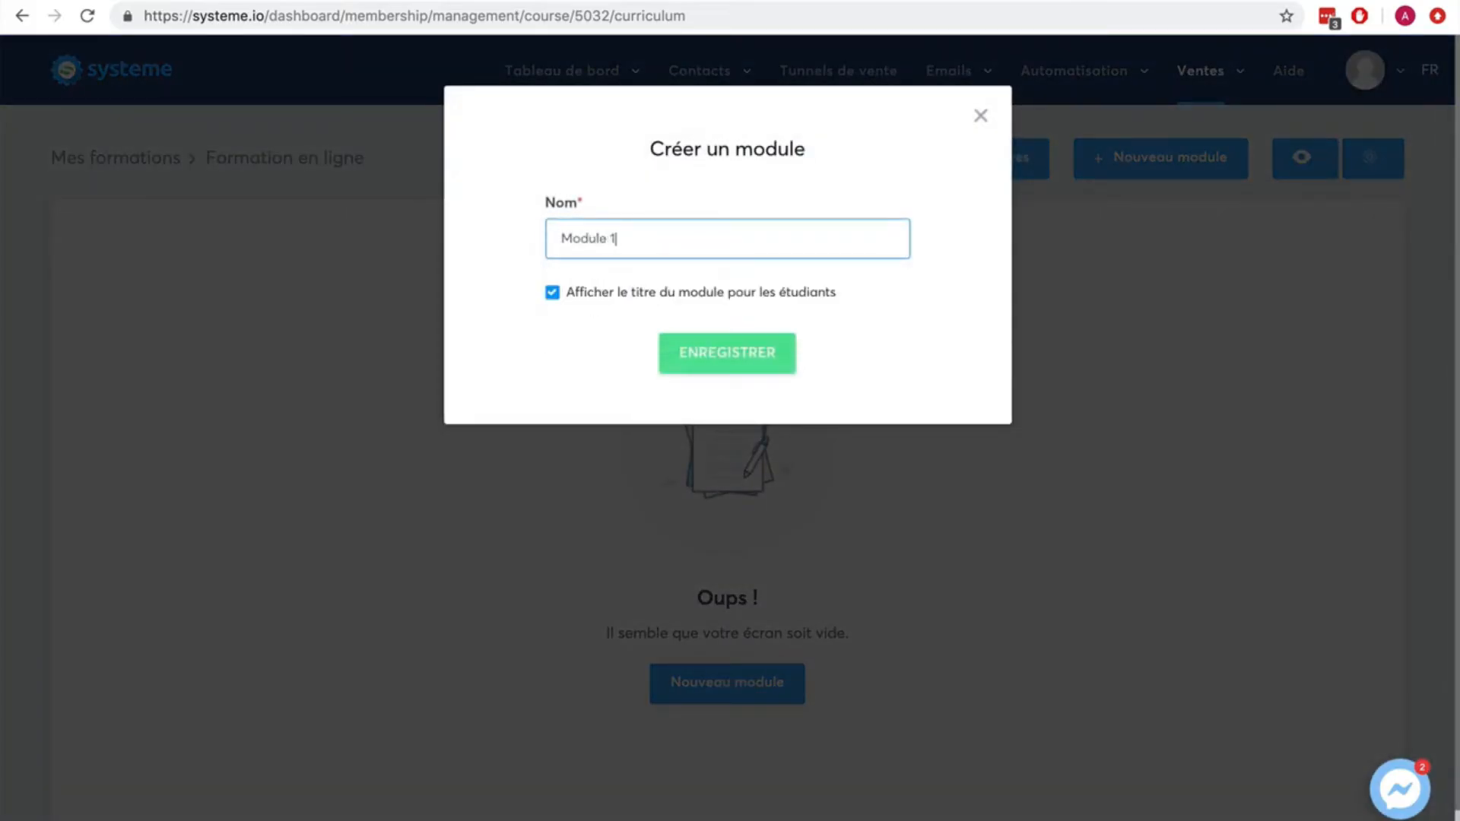
click(770, 358)
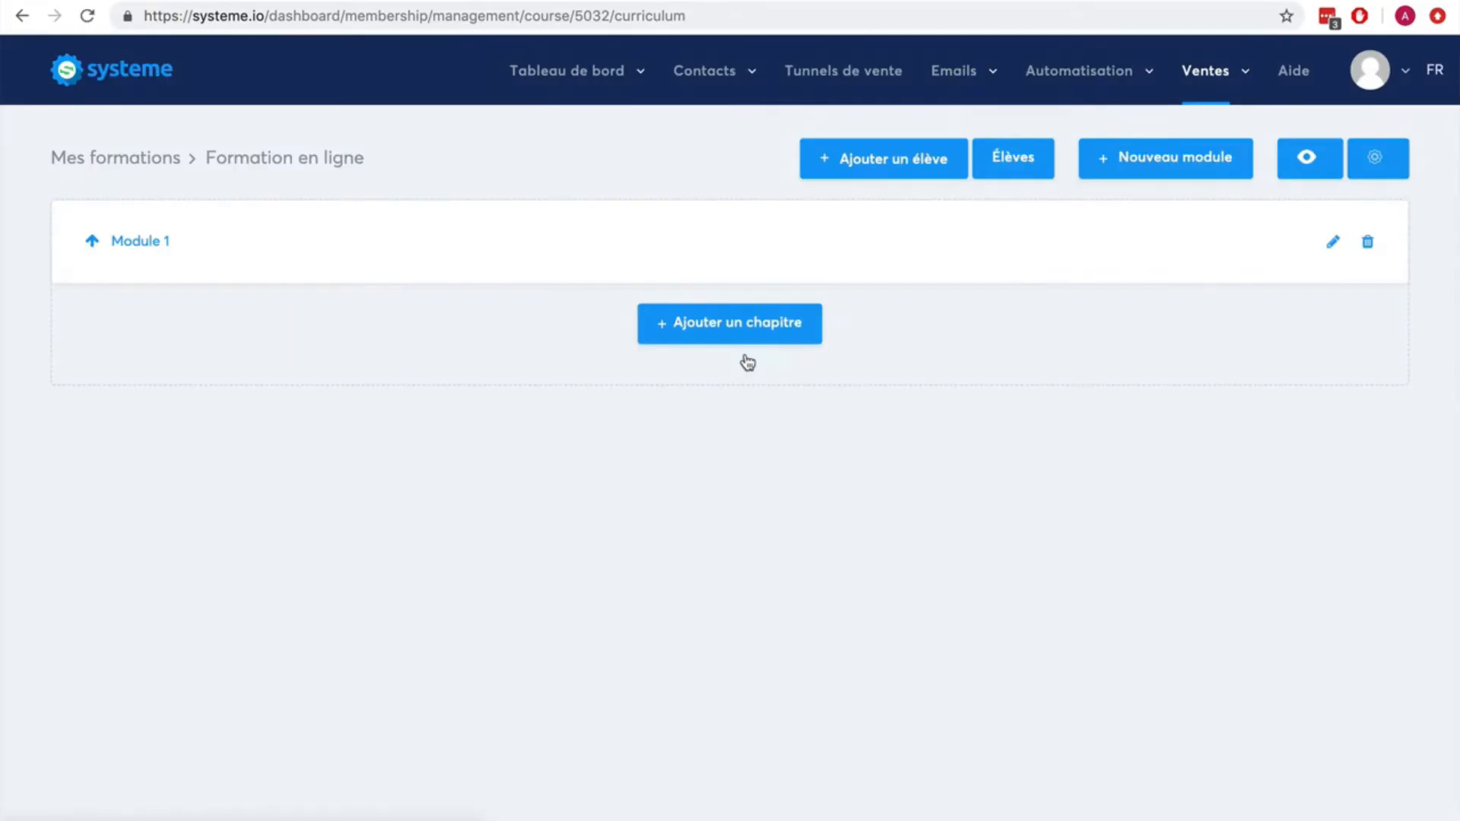
- Add a chapter named "Chapitre 1" to Module 1 with page type Video and save it
click(746, 336)
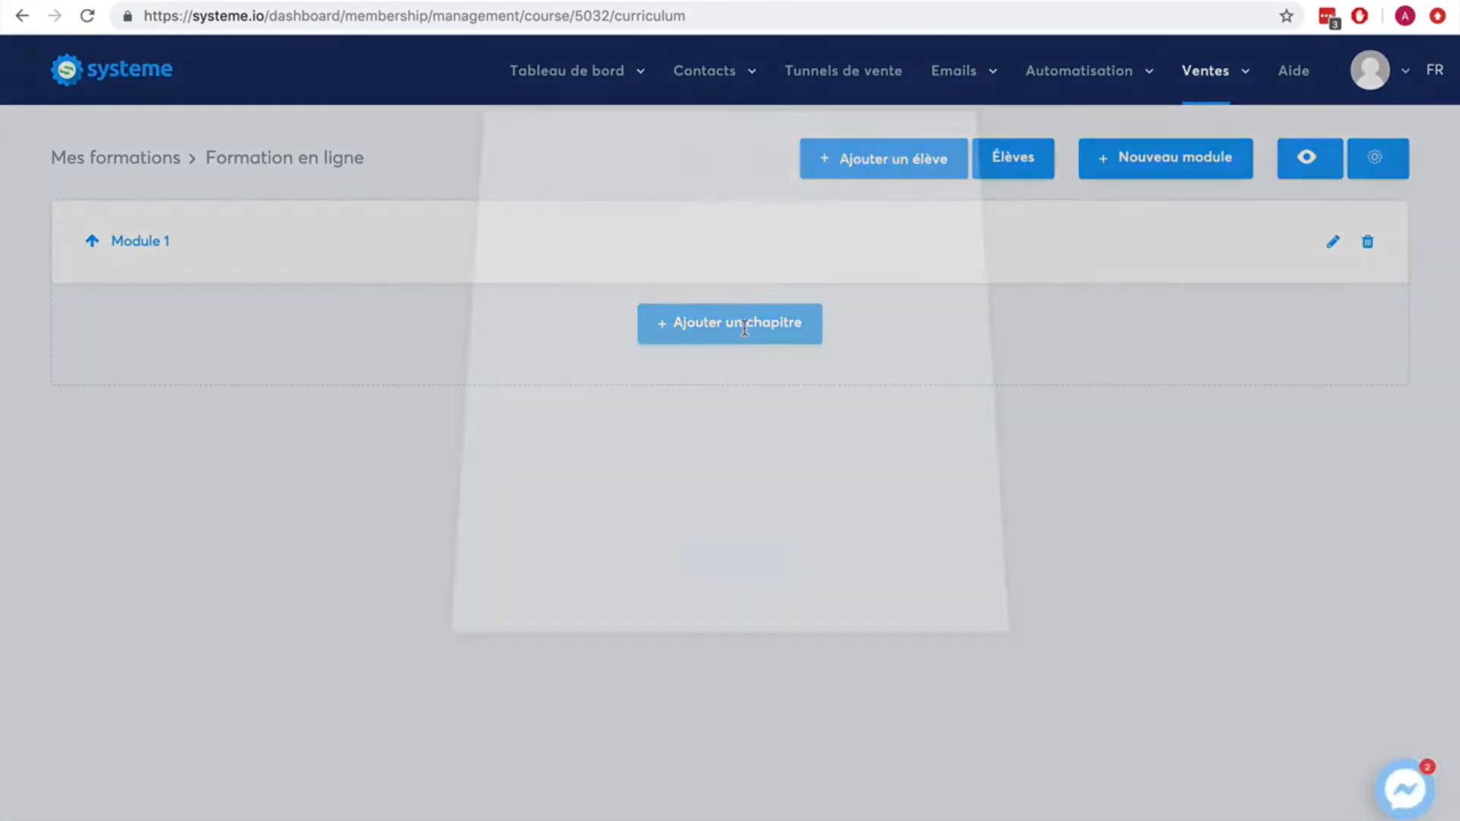
text(Chapitre 12)
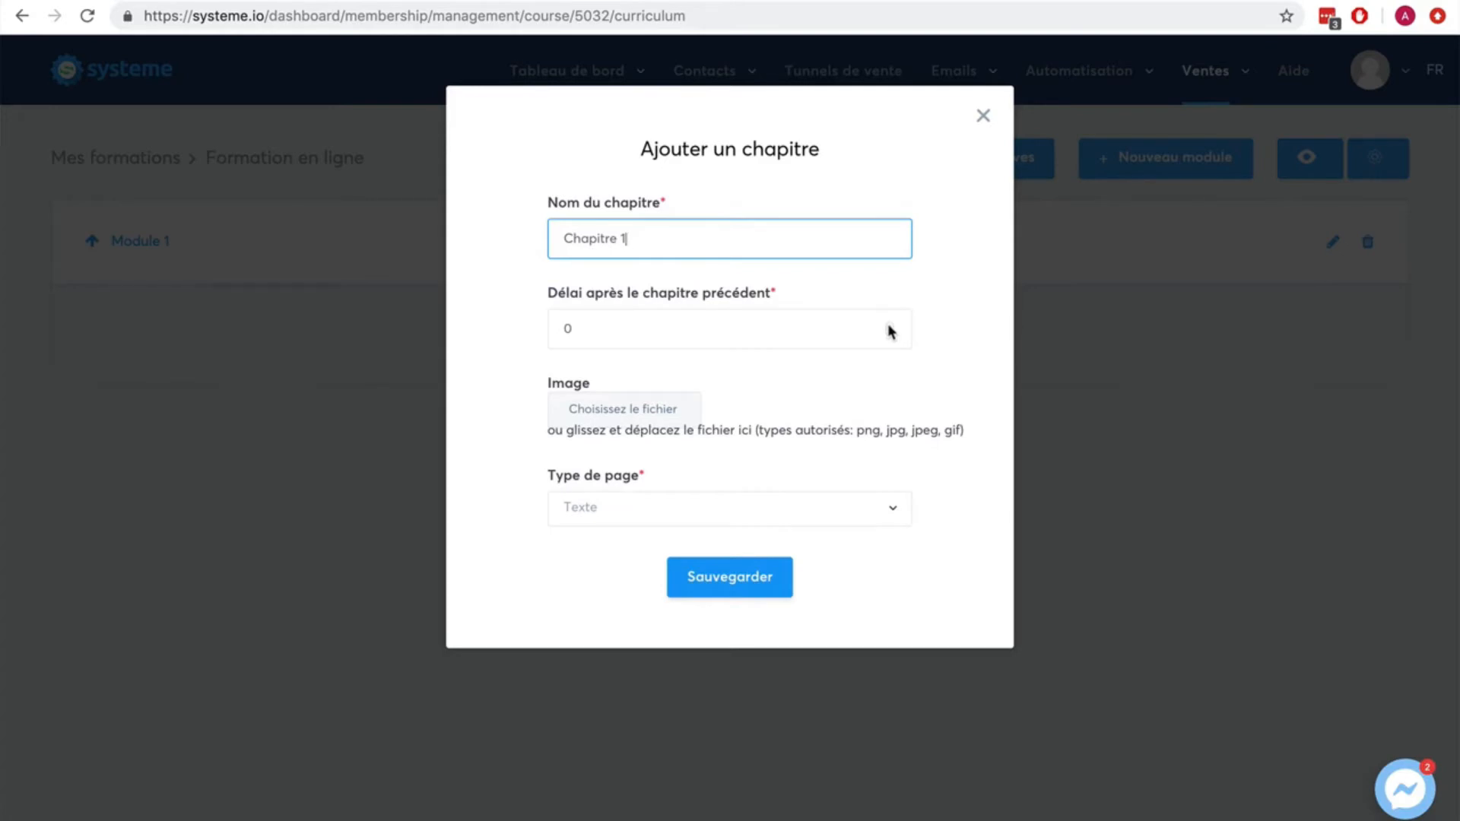
click(889, 326)
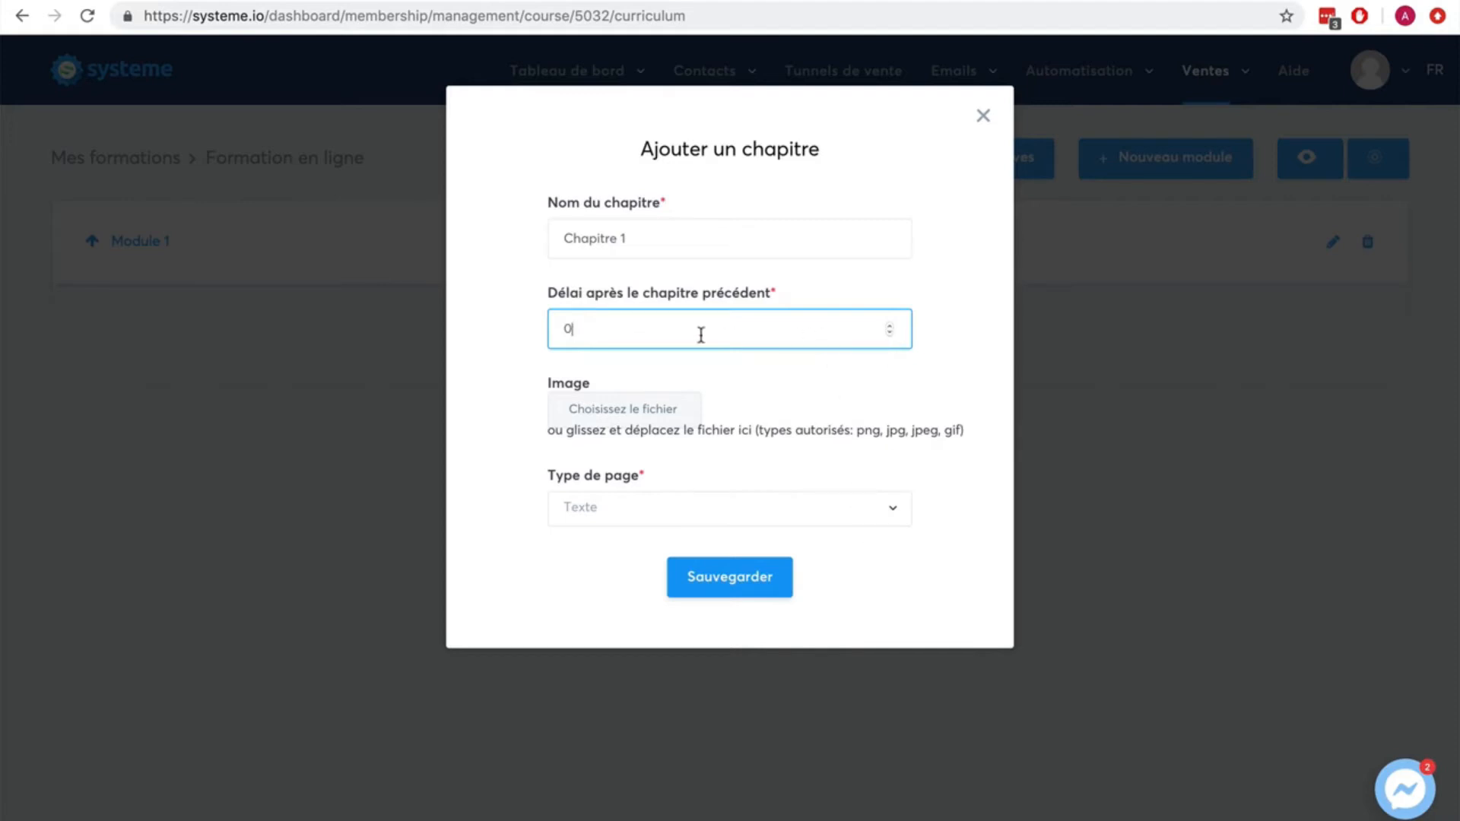
click(692, 507)
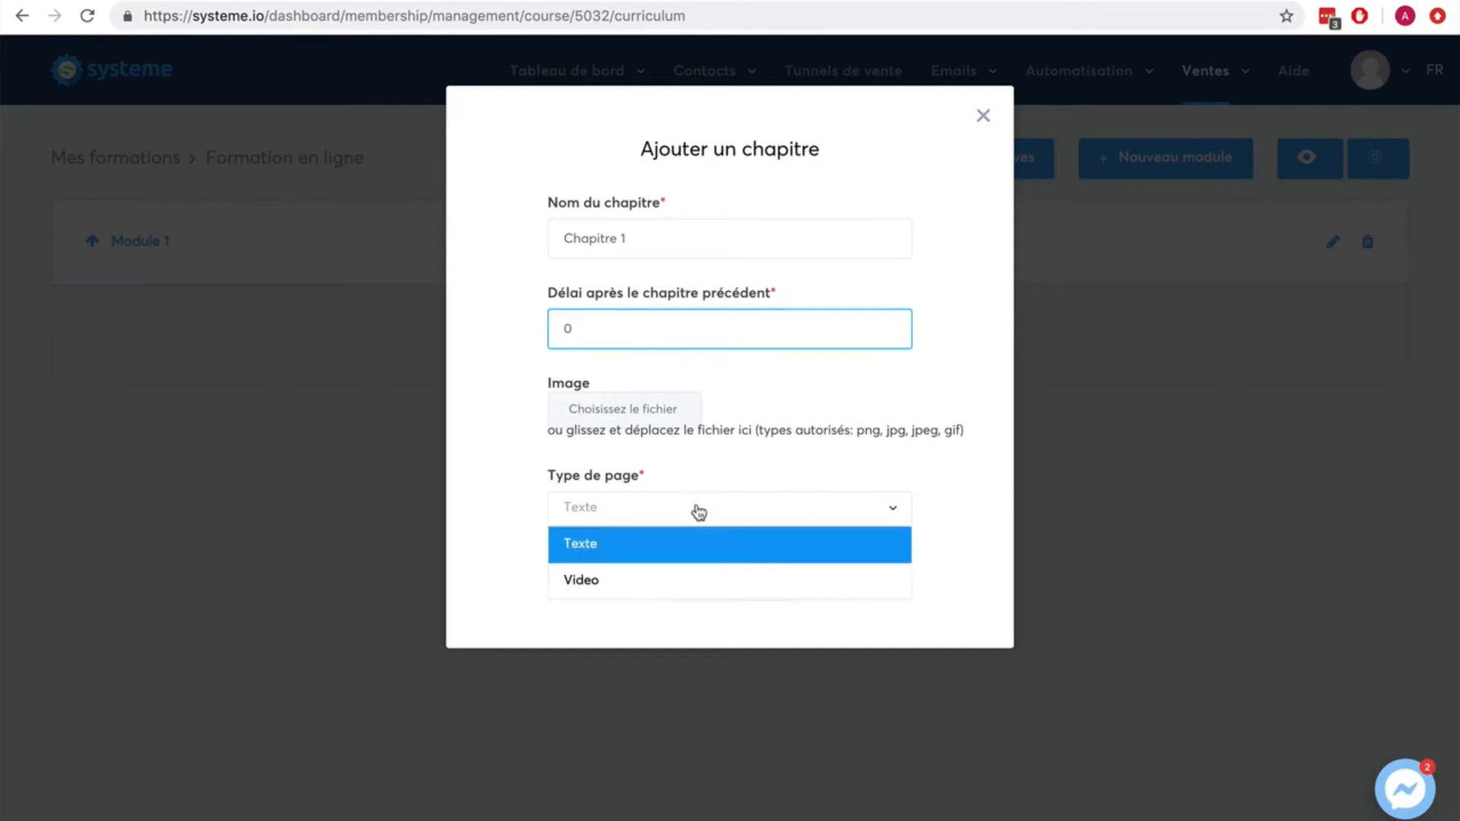
click(694, 578)
click(705, 576)
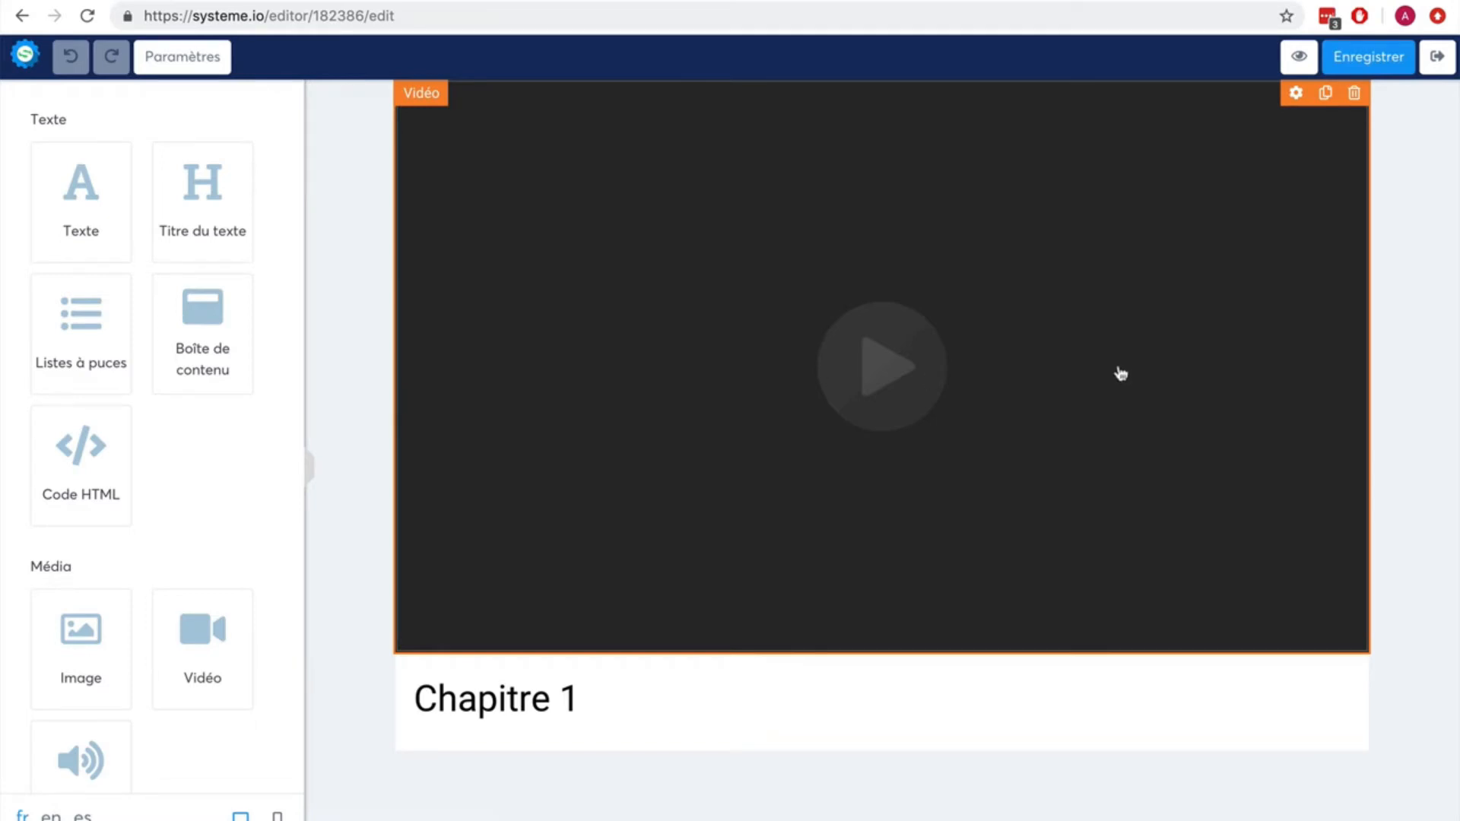
- Move the chapter heading above the video and add a content box containing a bullet list below the video
drag(511, 713, 424, 97)
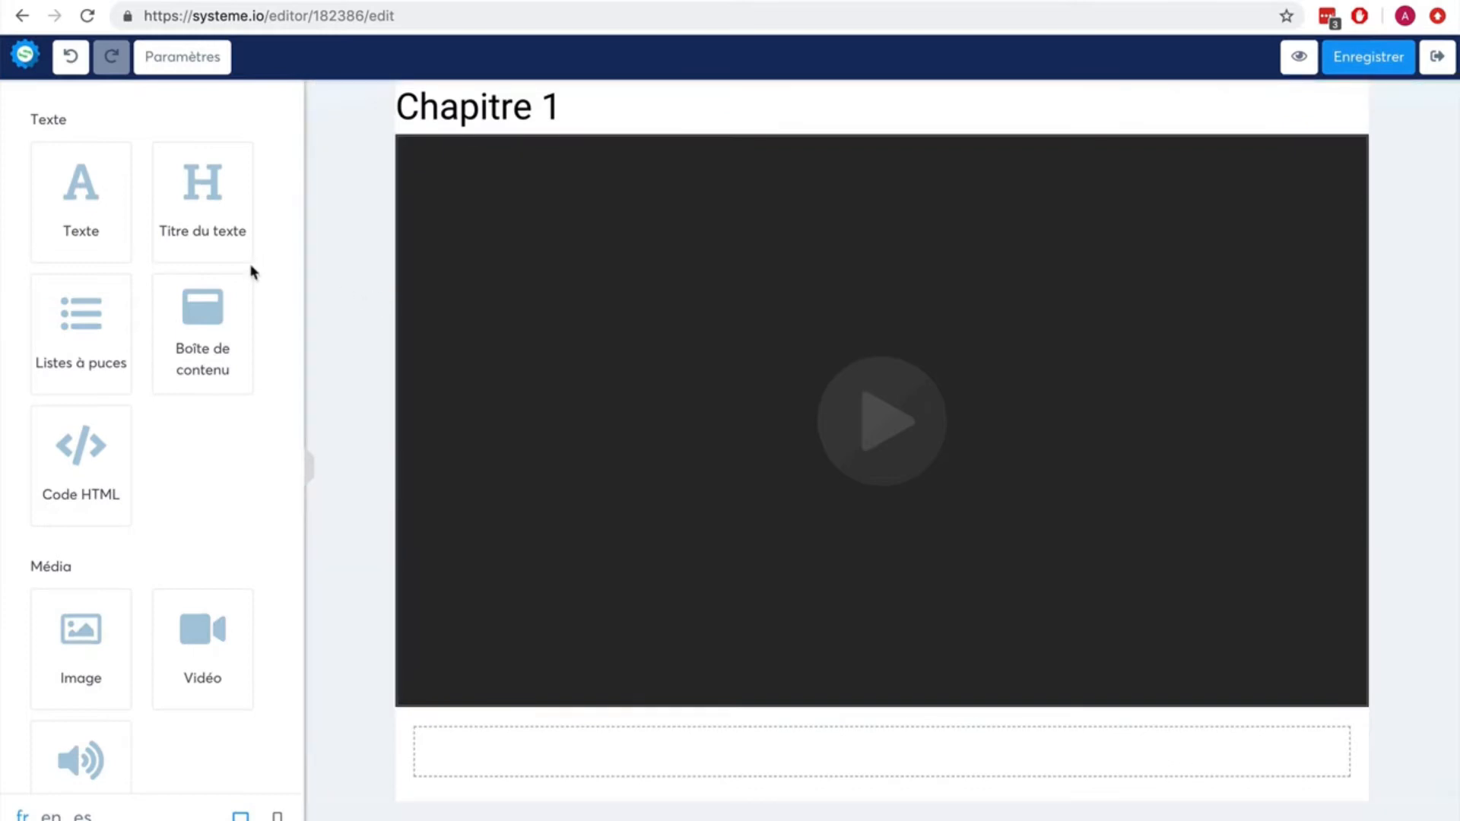
drag(209, 336, 513, 752)
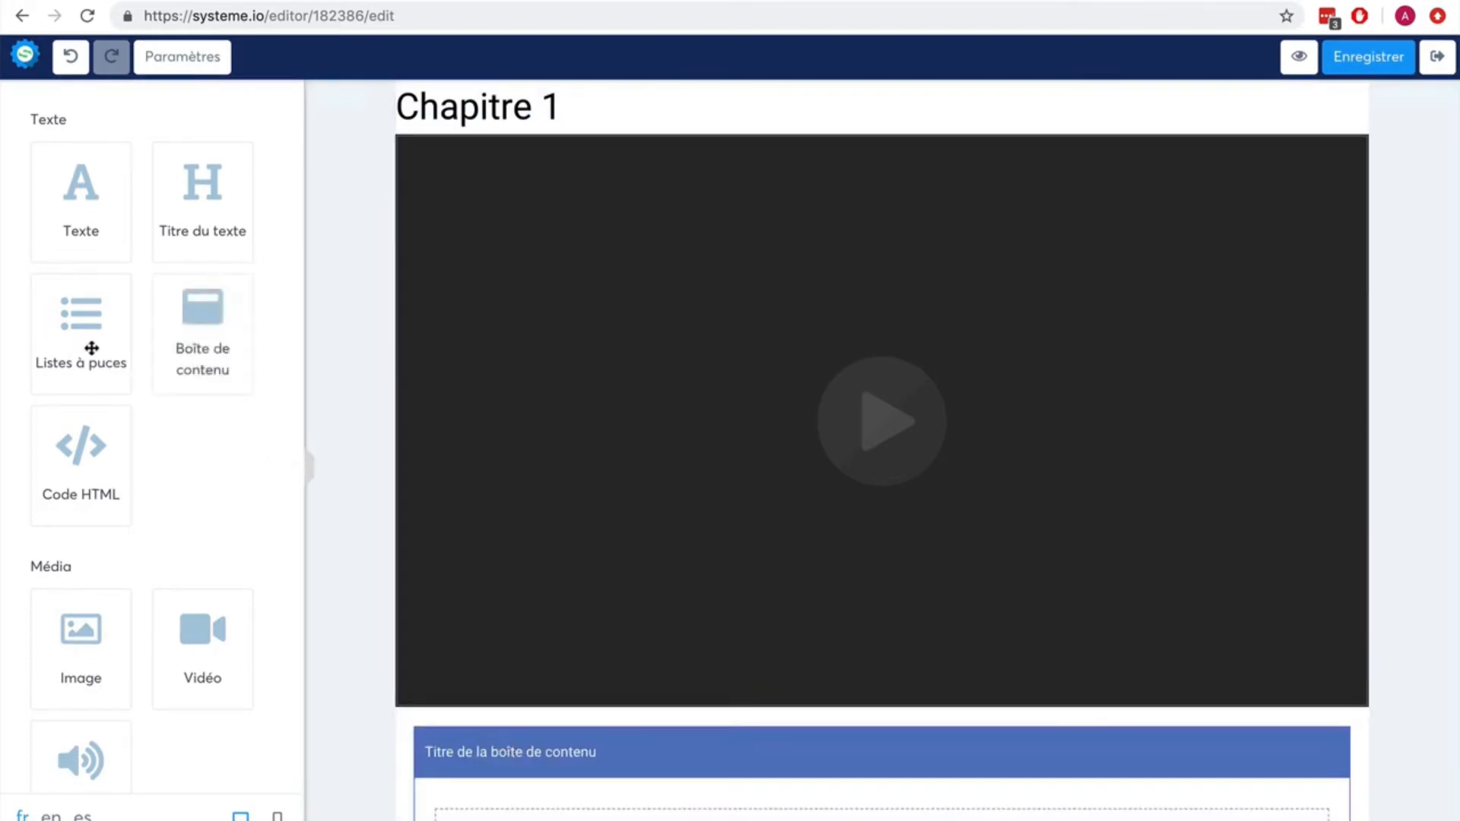
drag(87, 342, 573, 812)
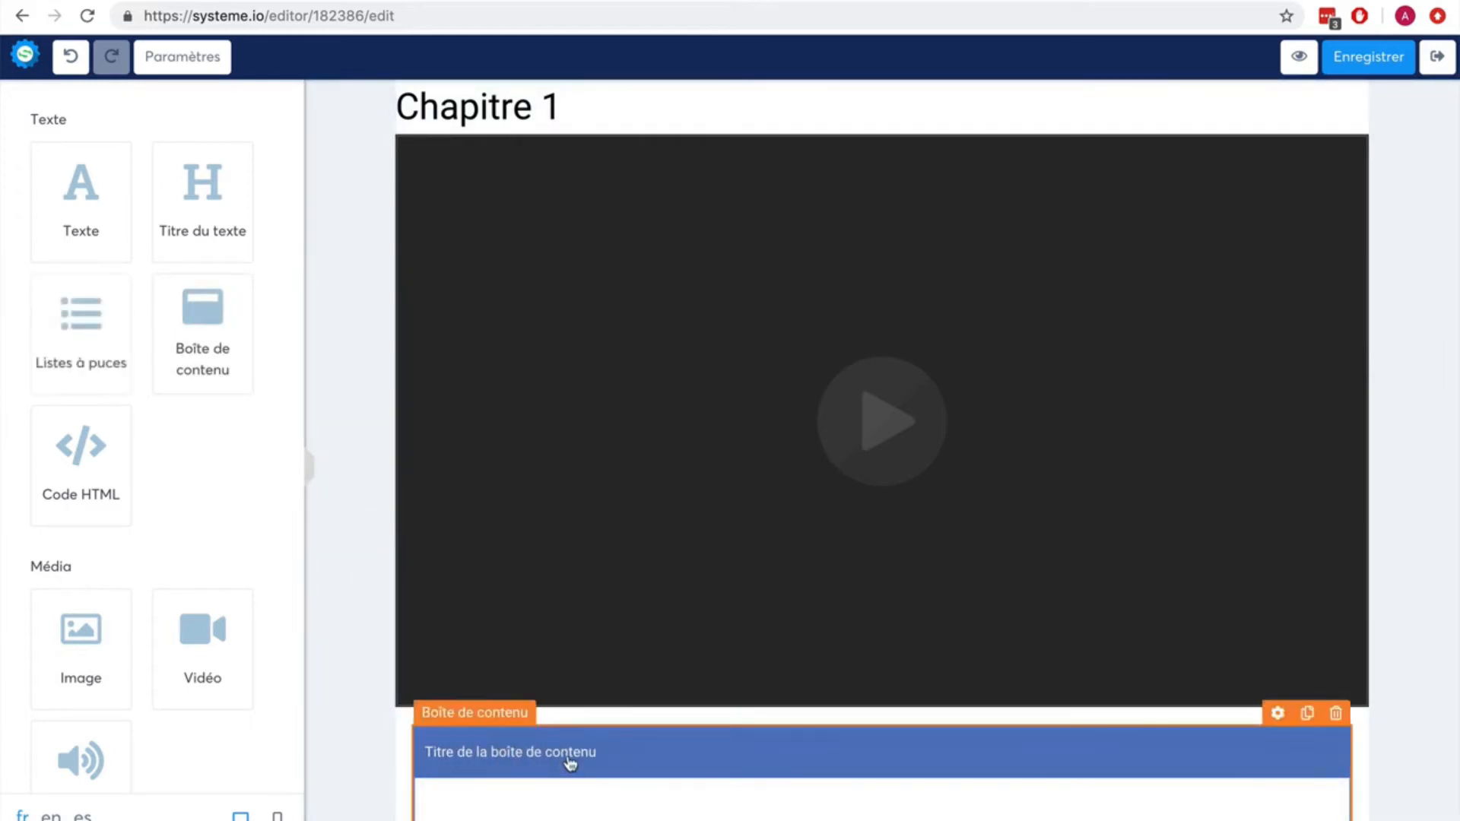
- Set the content box's title text to "Ressources"
click(1277, 713)
drag(221, 705, 43, 689)
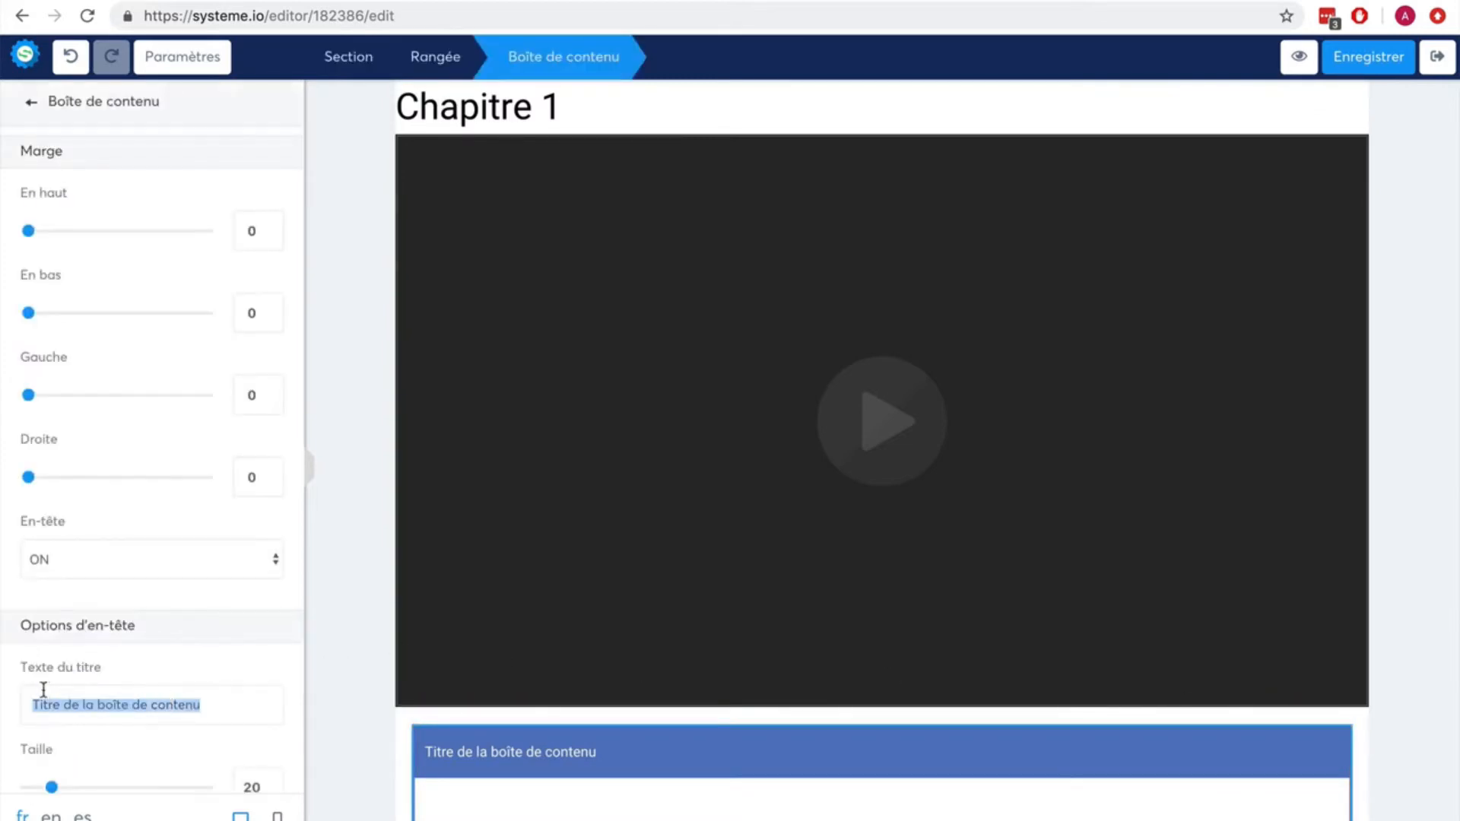
text(Ressources)
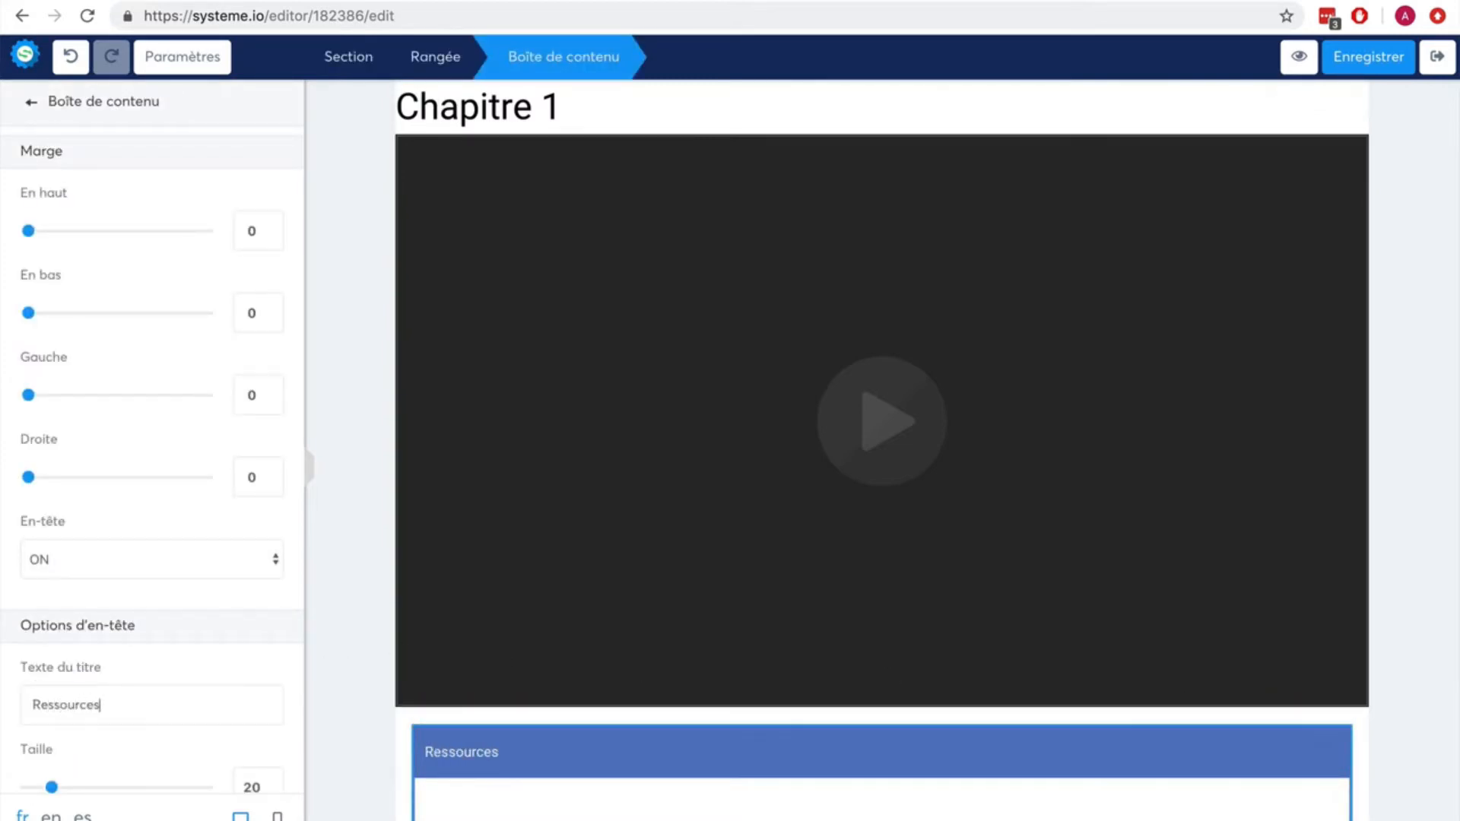
click(1396, 502)
- Change the icon colour of the bullet list in the Ressources box to light green B8E986
scroll(1293, 533, down, 2)
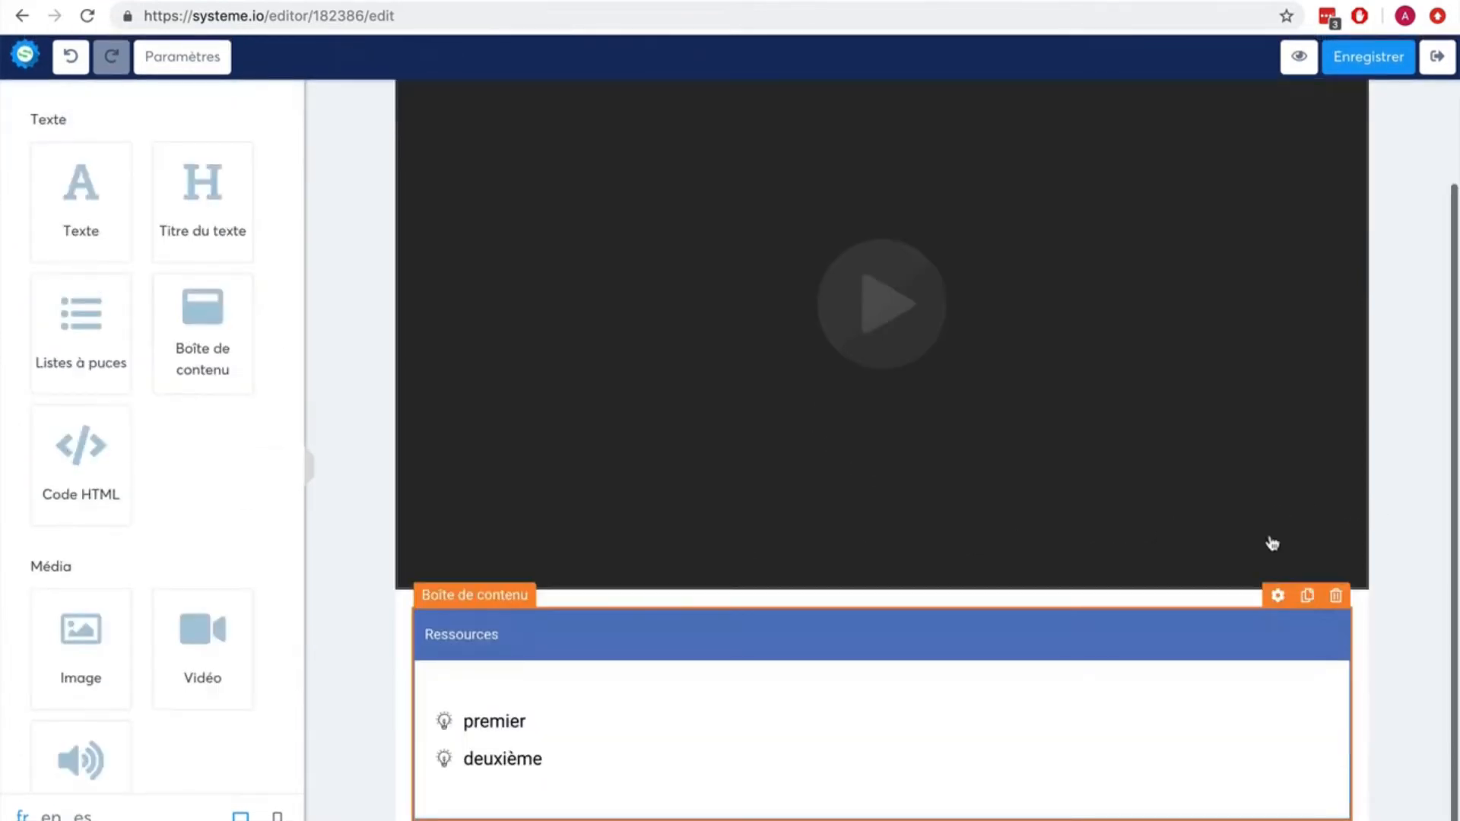
click(508, 727)
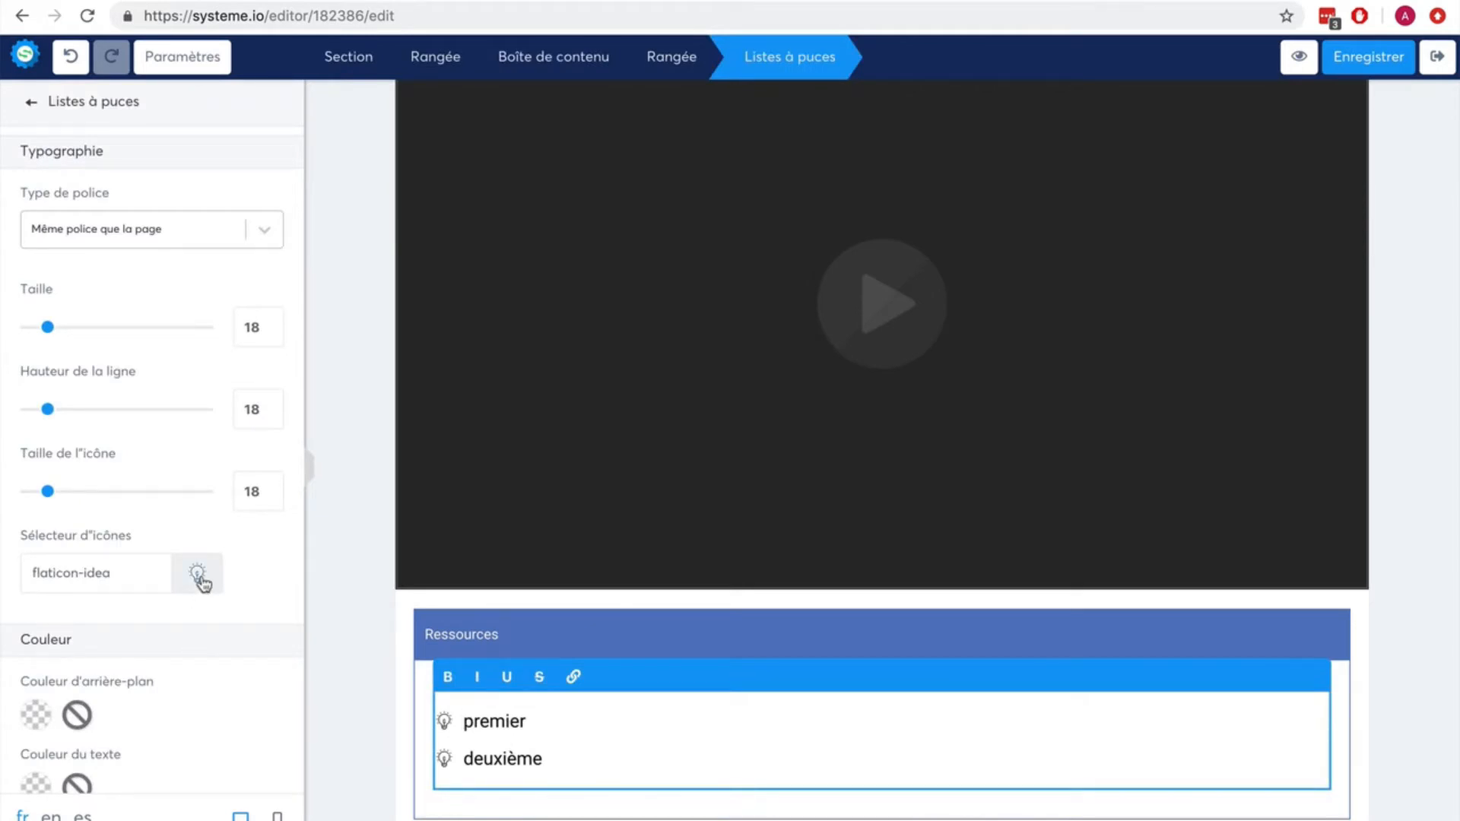
scroll(267, 636, down, 3)
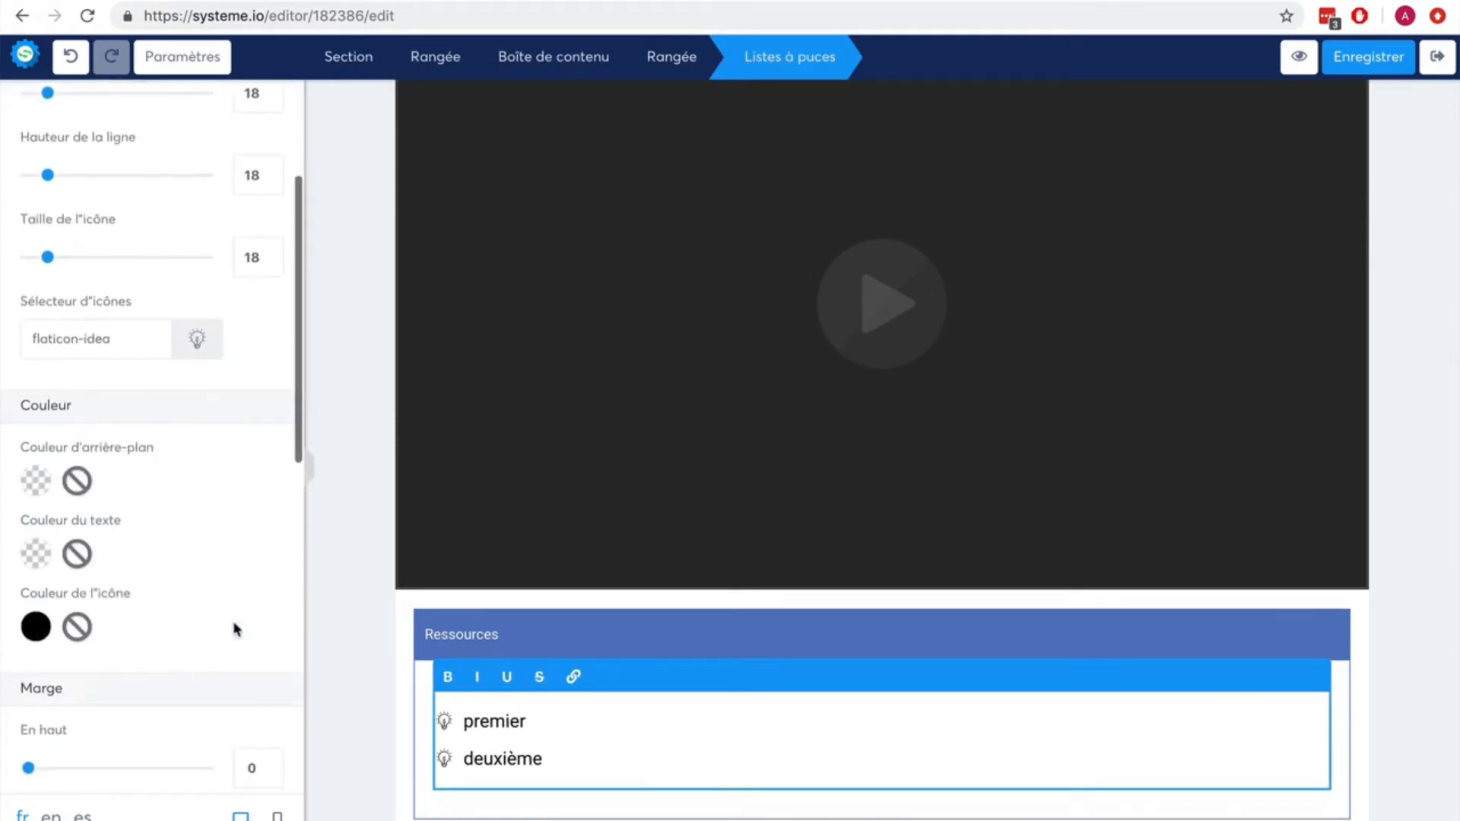
click(45, 630)
scroll(237, 676, down, 4)
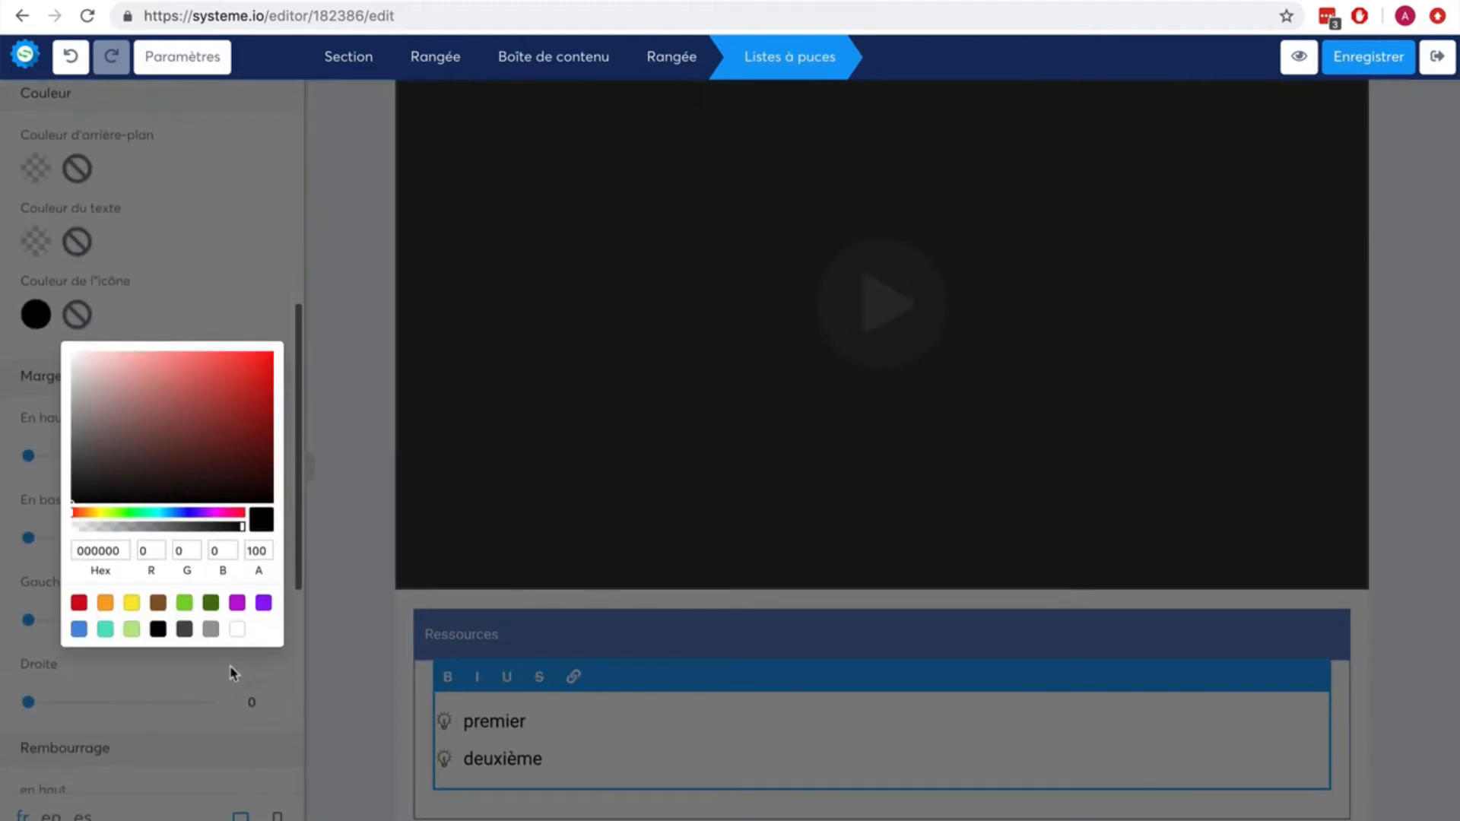
click(130, 630)
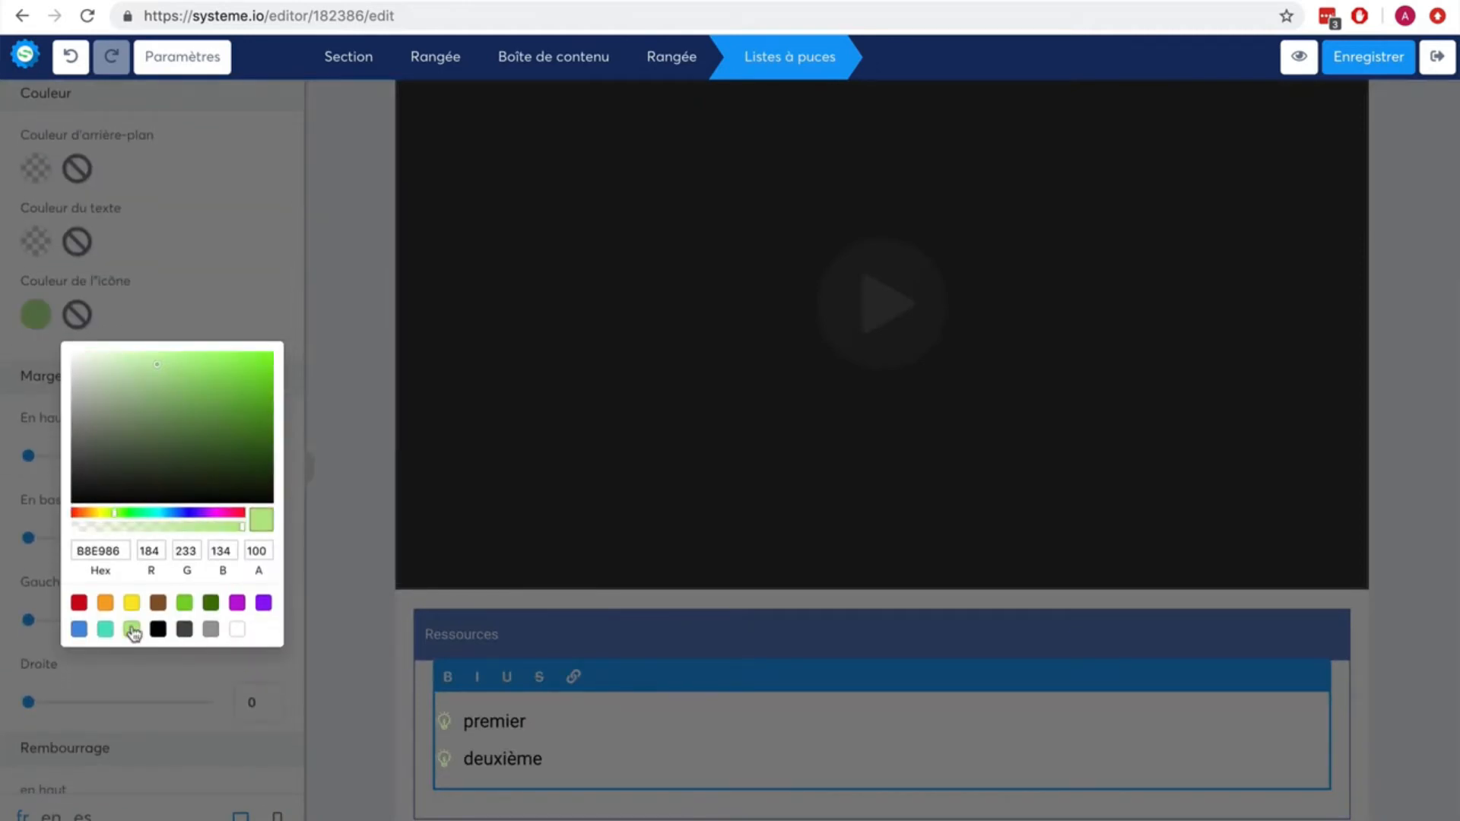
click(364, 454)
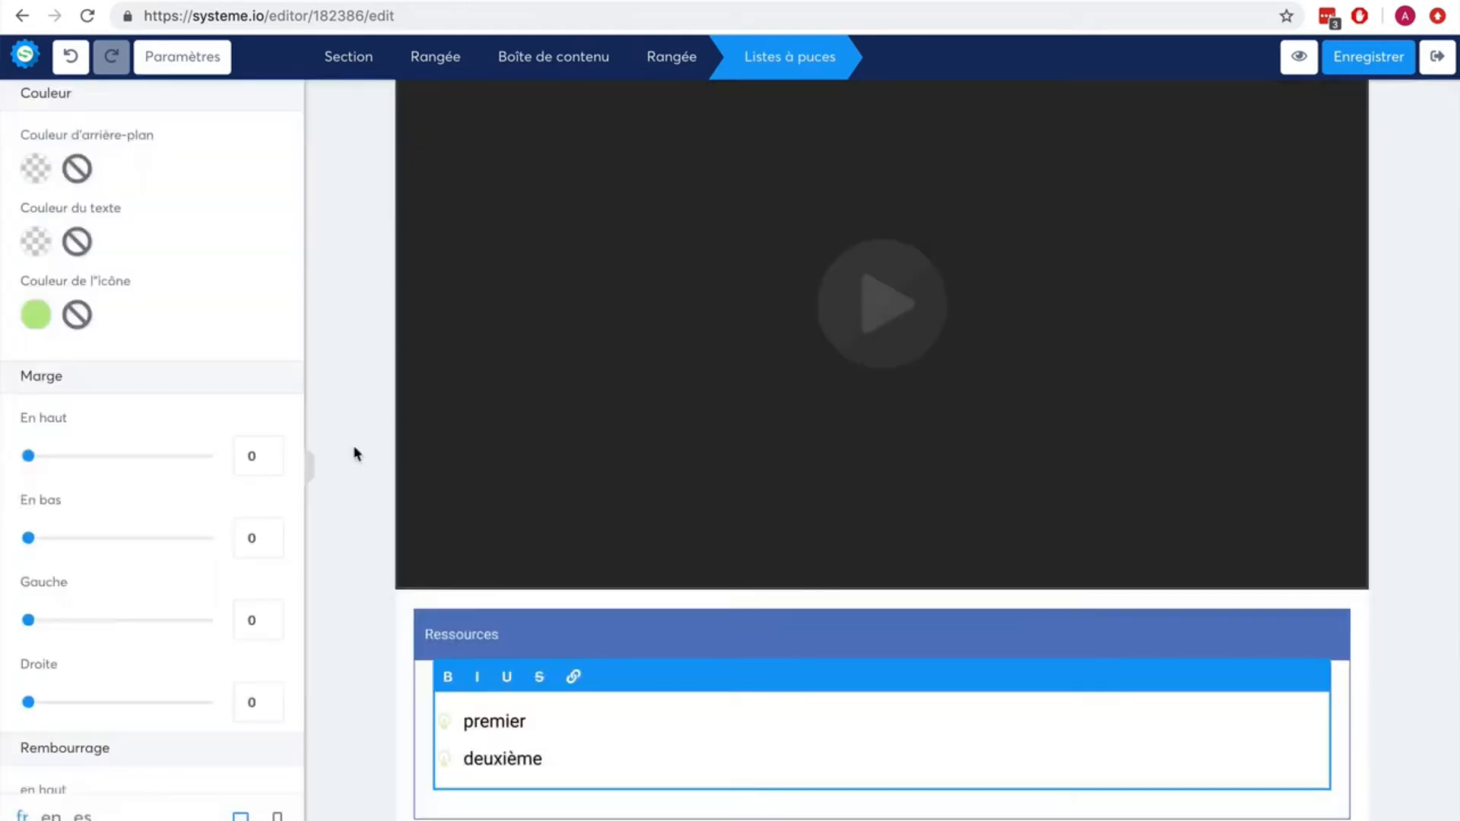
- Replace the first bullet item's text in the Ressources box with "Livre ta"
double_click(492, 723)
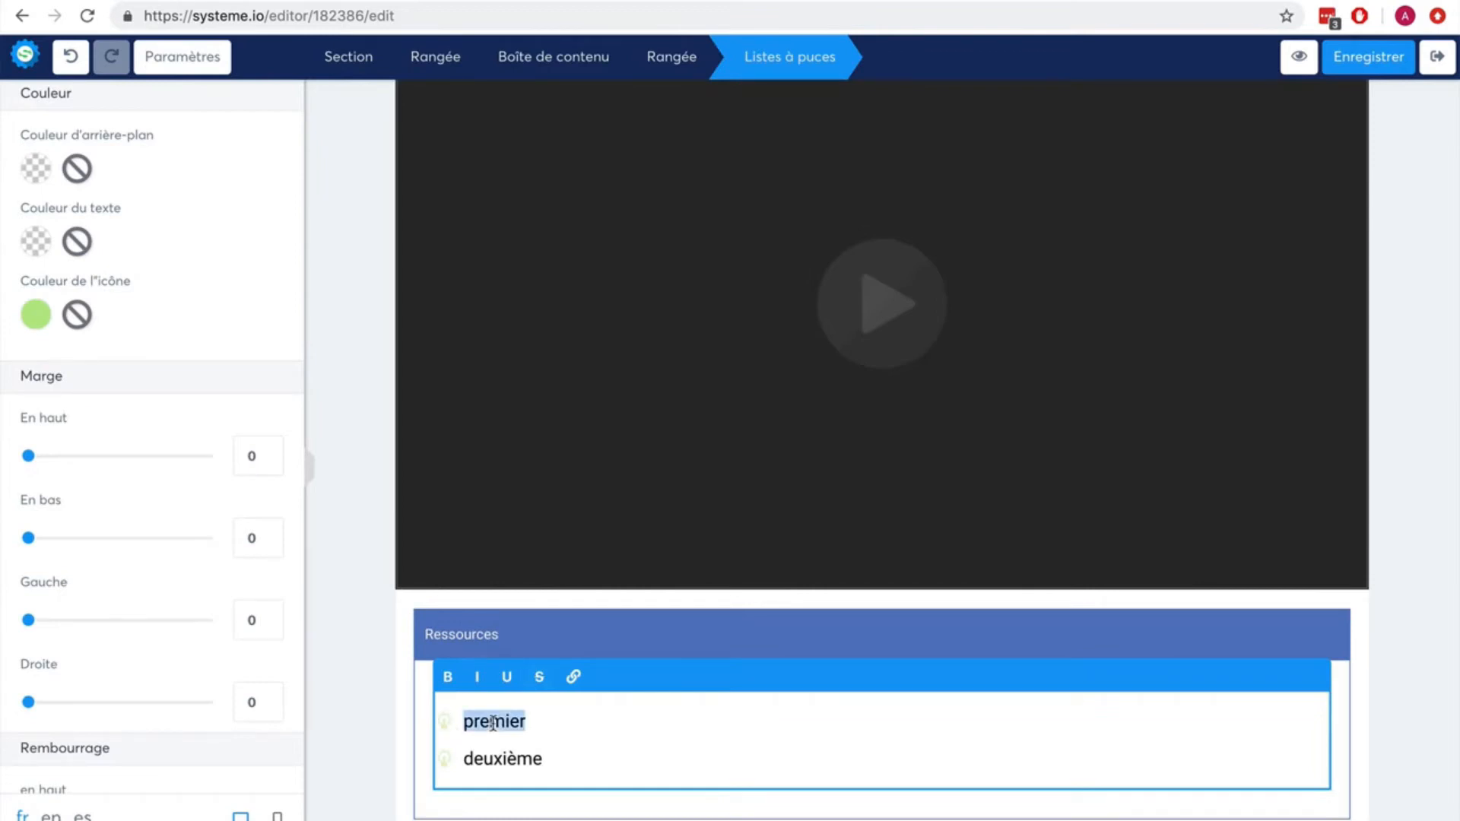
text(Livre ta)
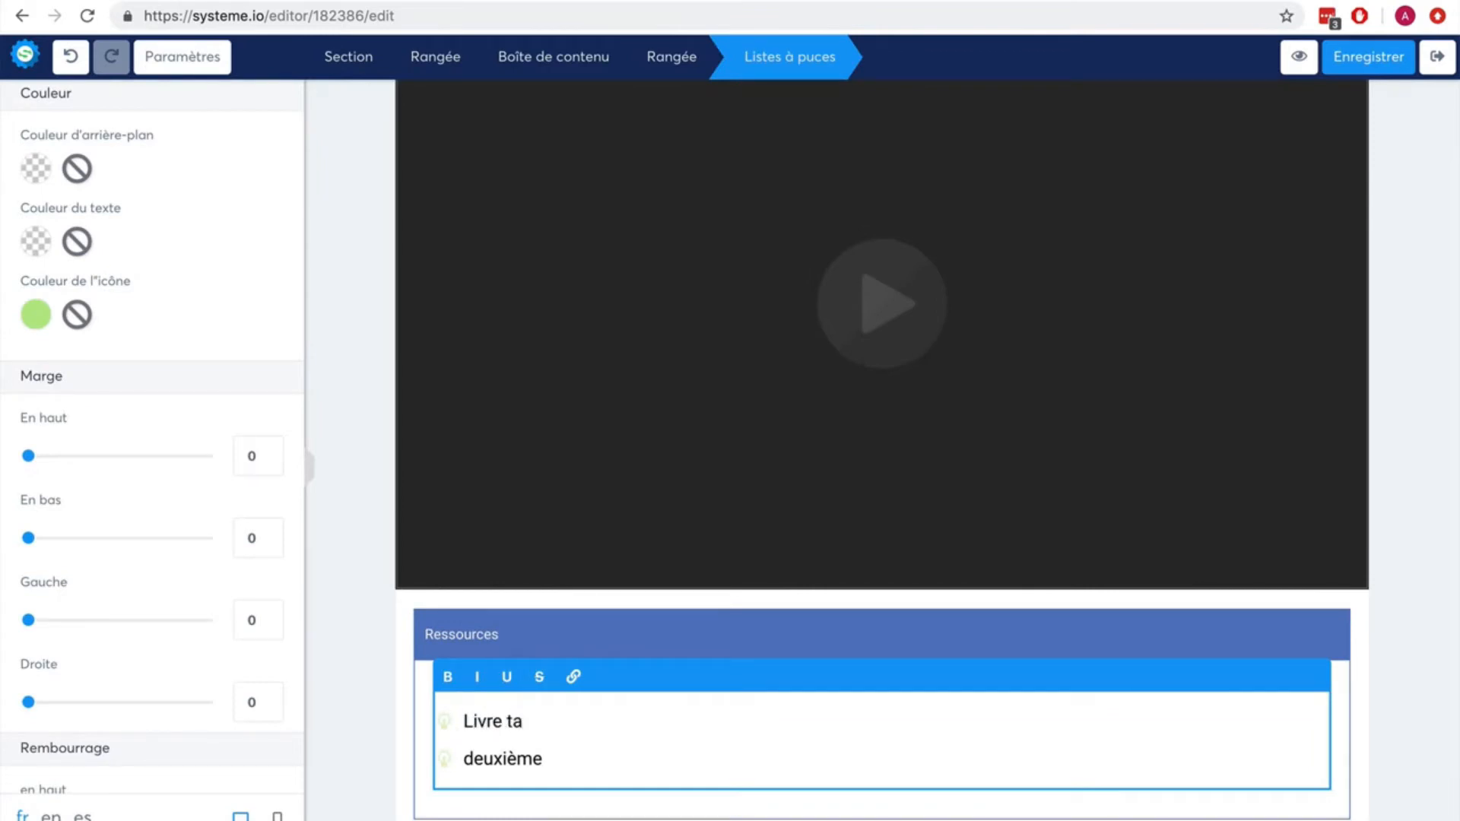
click(353, 484)
- Add a 1/3 - 1/3 - 1/3 column row below the Ressources box and place a video in its middle column
scroll(985, 492, up, 2)
scroll(985, 492, down, 2)
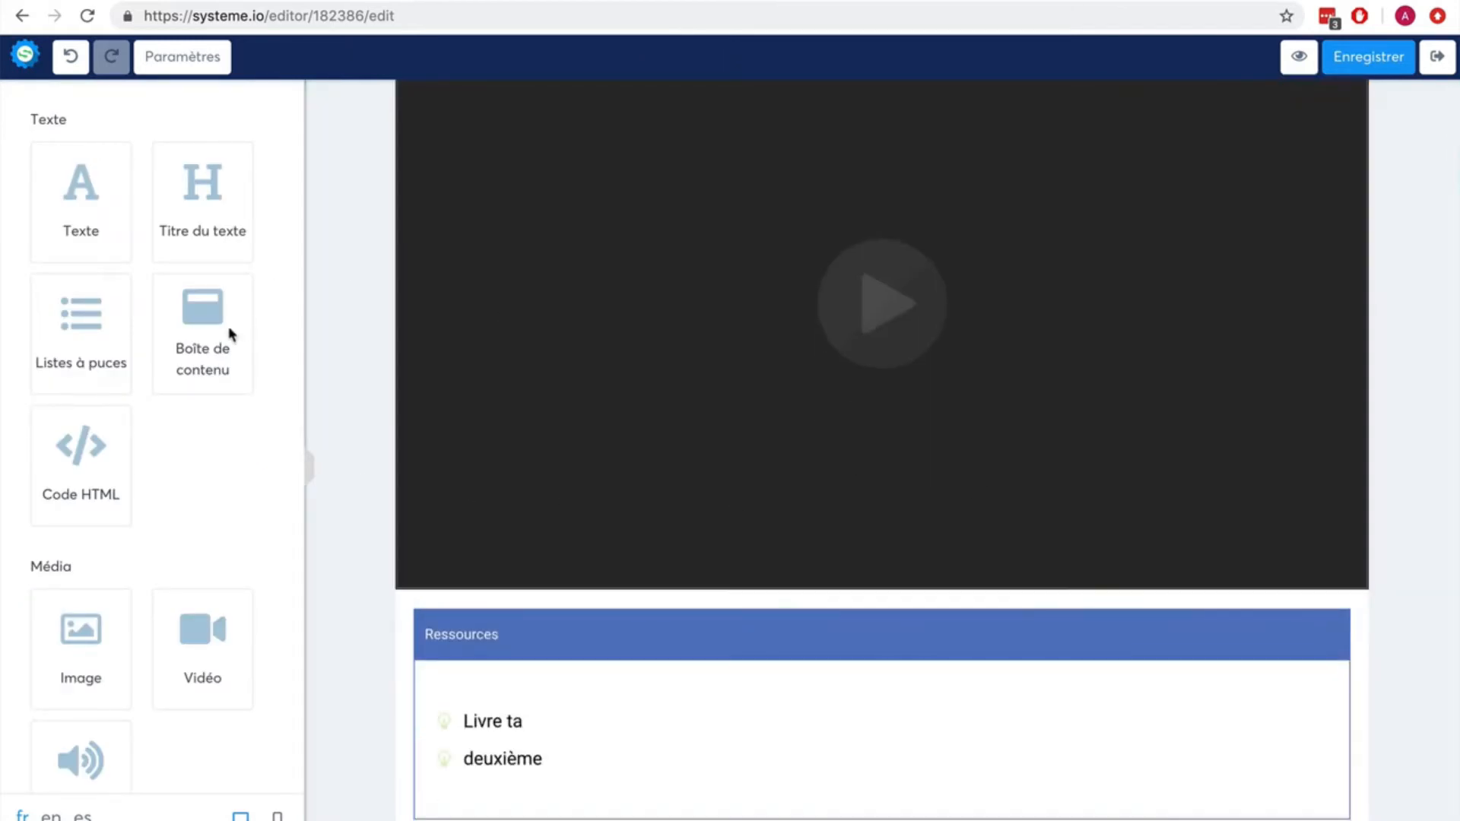
scroll(209, 525, down, 3)
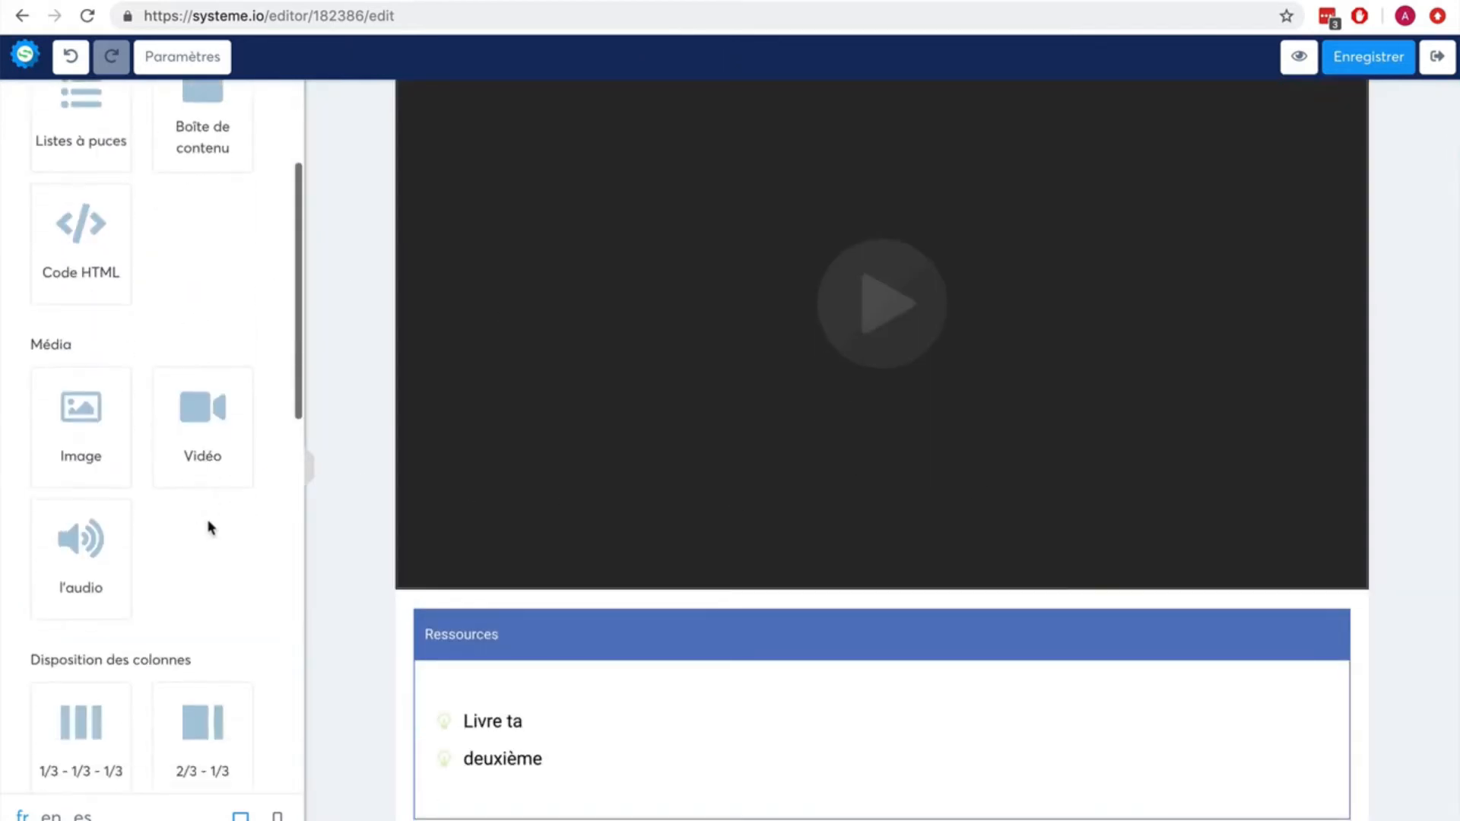
scroll(205, 533, down, 2)
scroll(206, 535, down, 1)
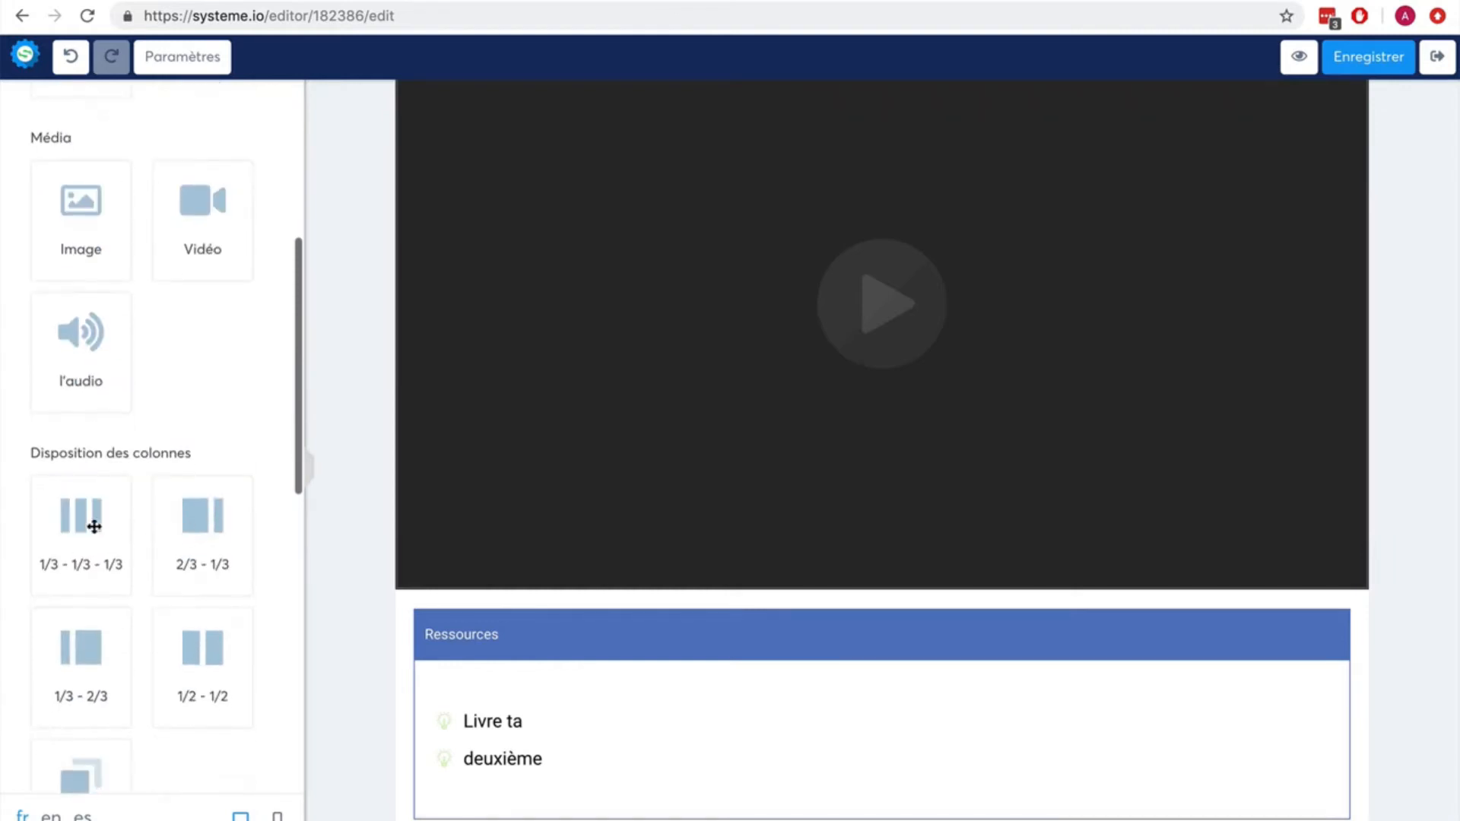
drag(89, 527, 771, 774)
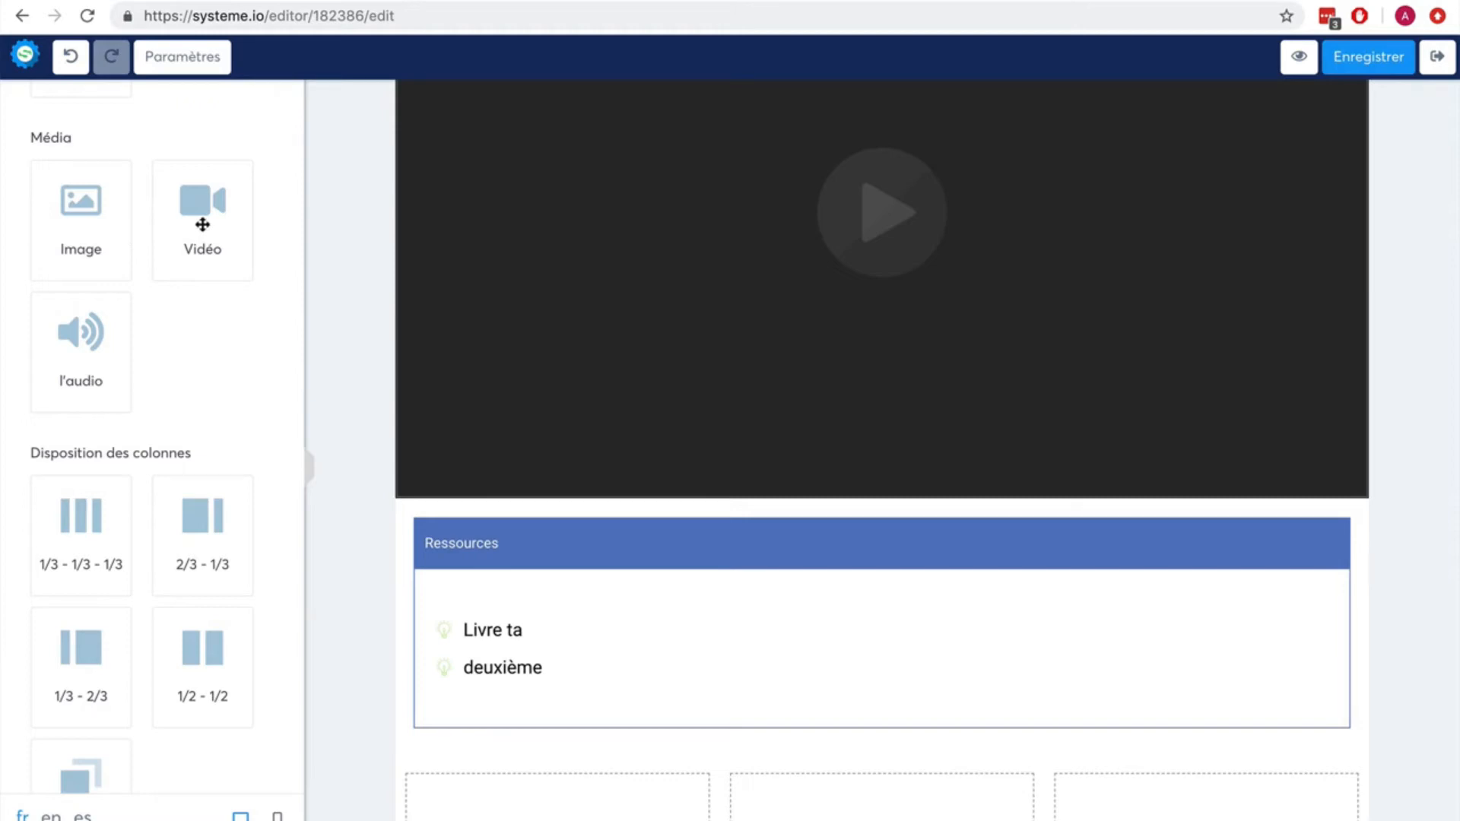
drag(202, 224, 909, 798)
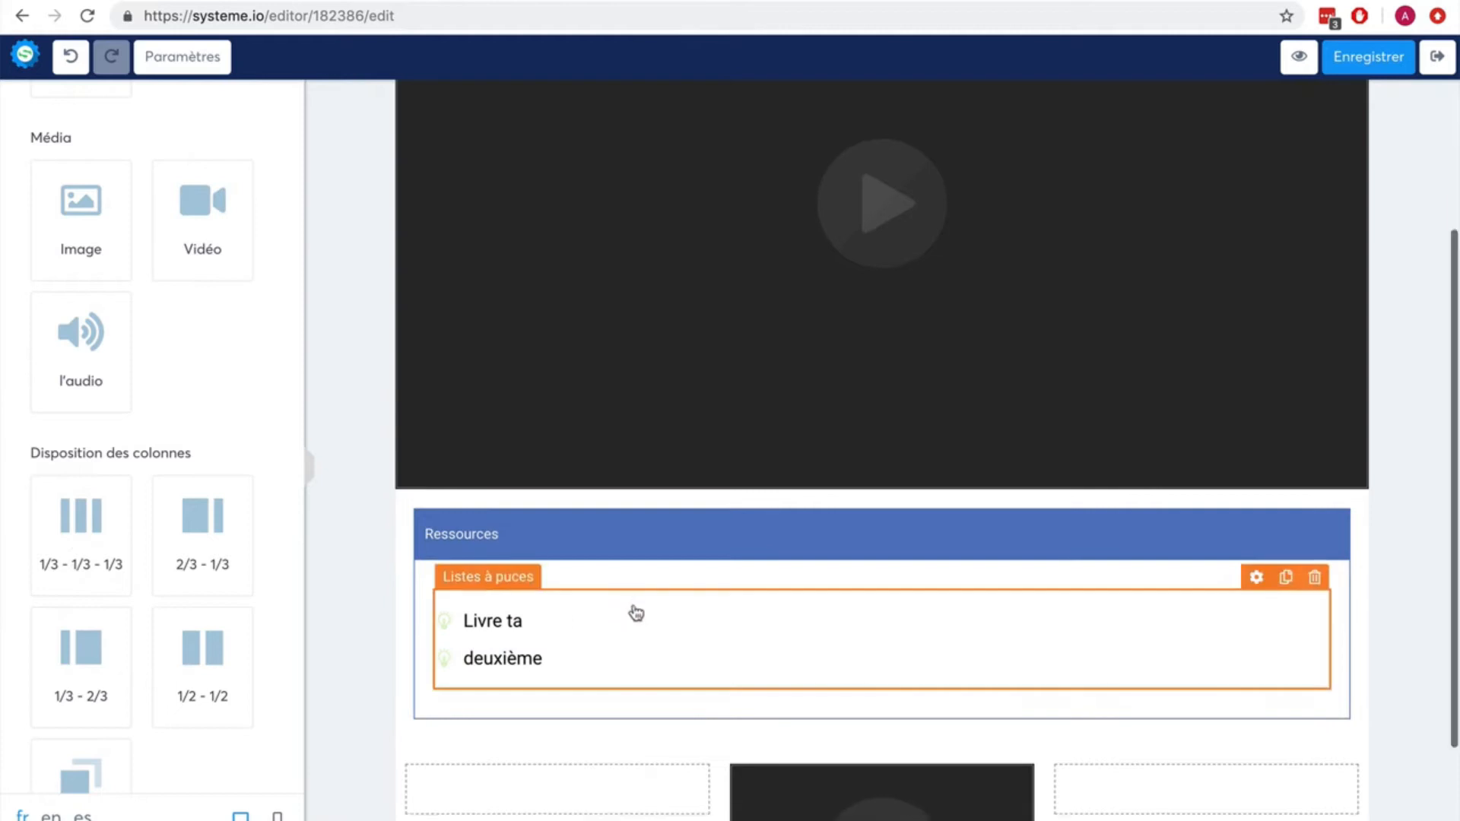
- Widen the middle video column of the new row toward the first column
scroll(689, 686, down, 2)
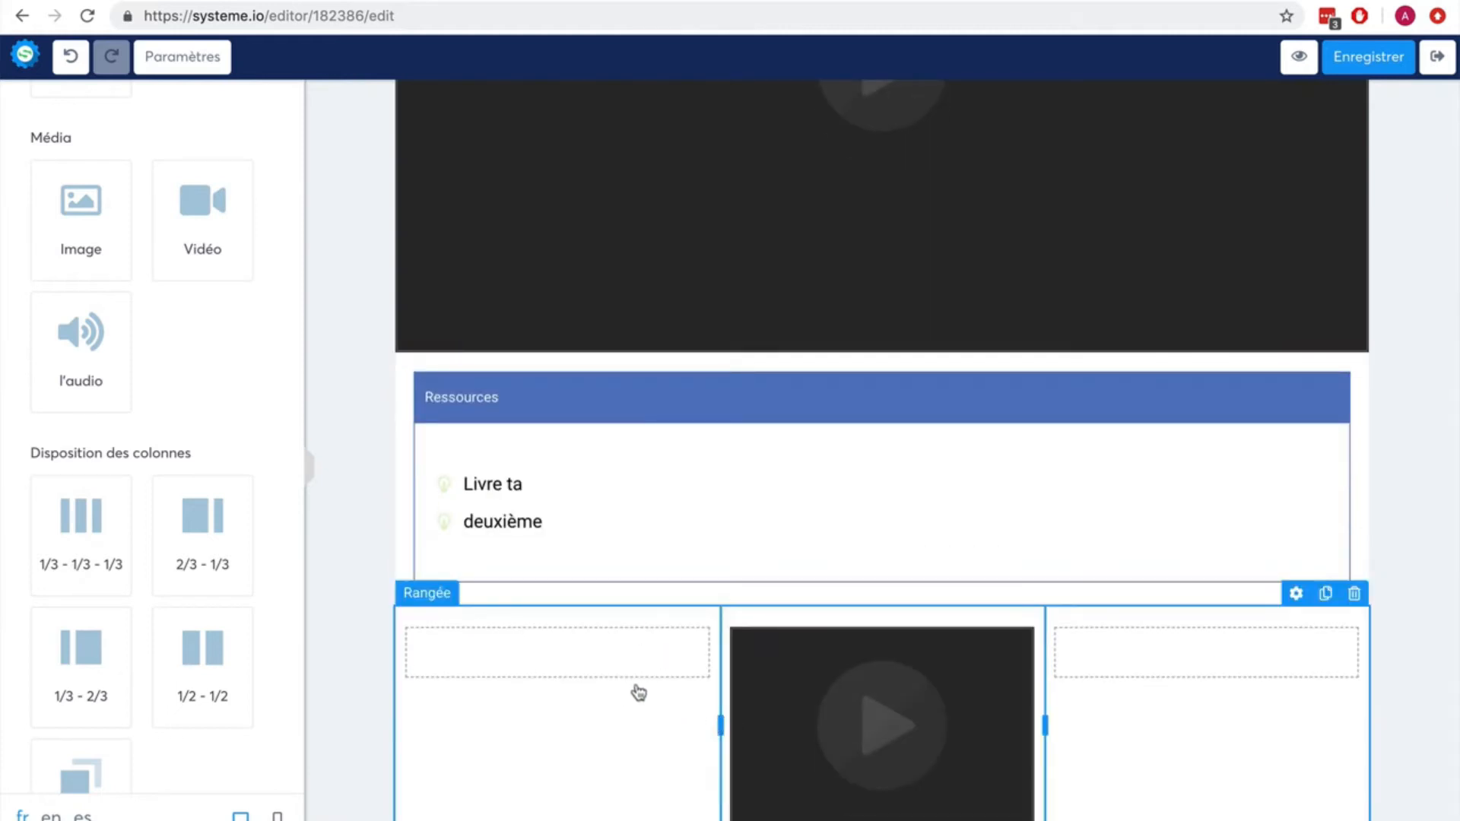
drag(720, 727, 665, 730)
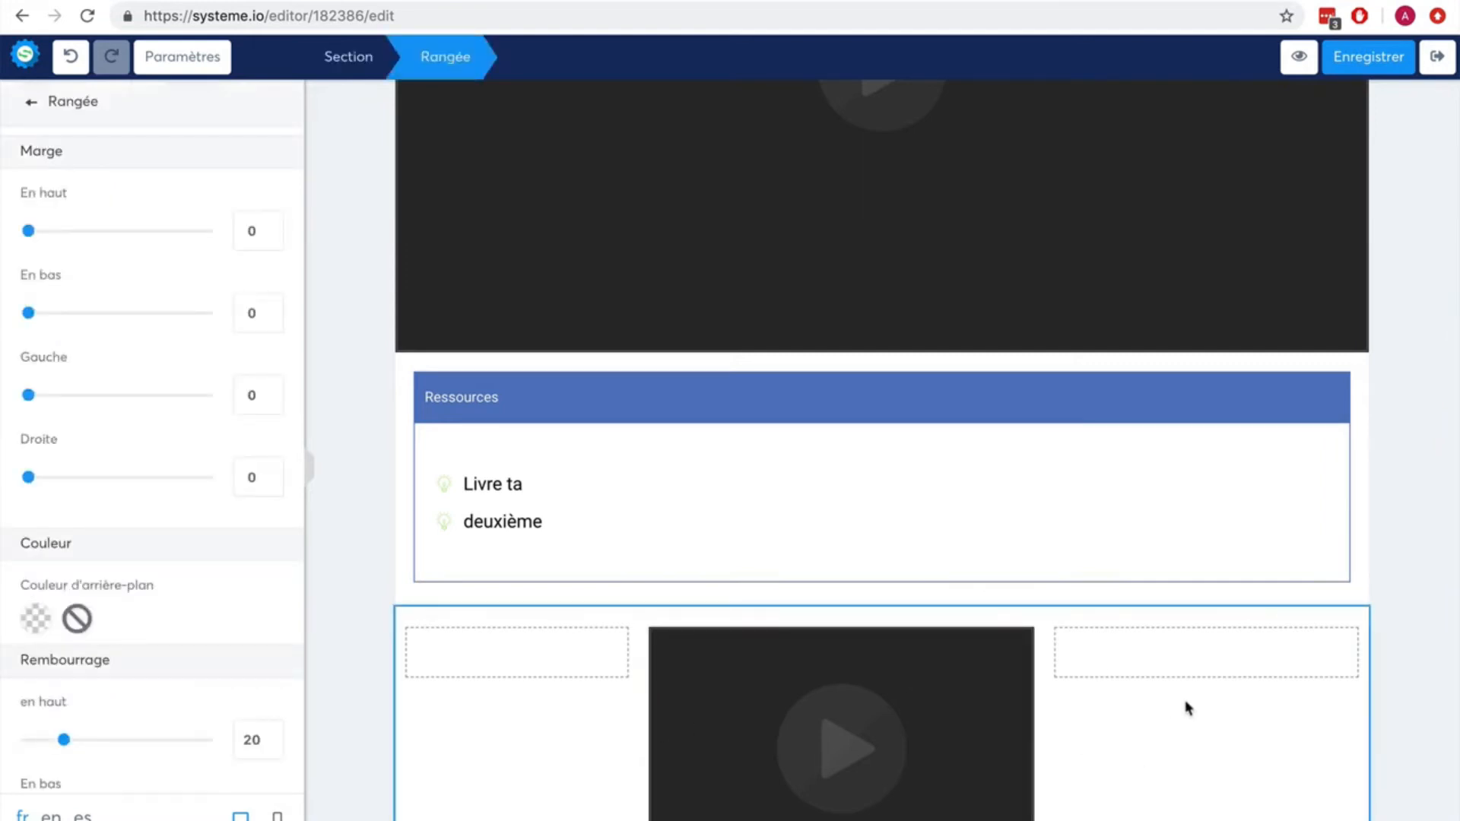
- Widen the middle video column of the three-column row toward the third column
click(1272, 754)
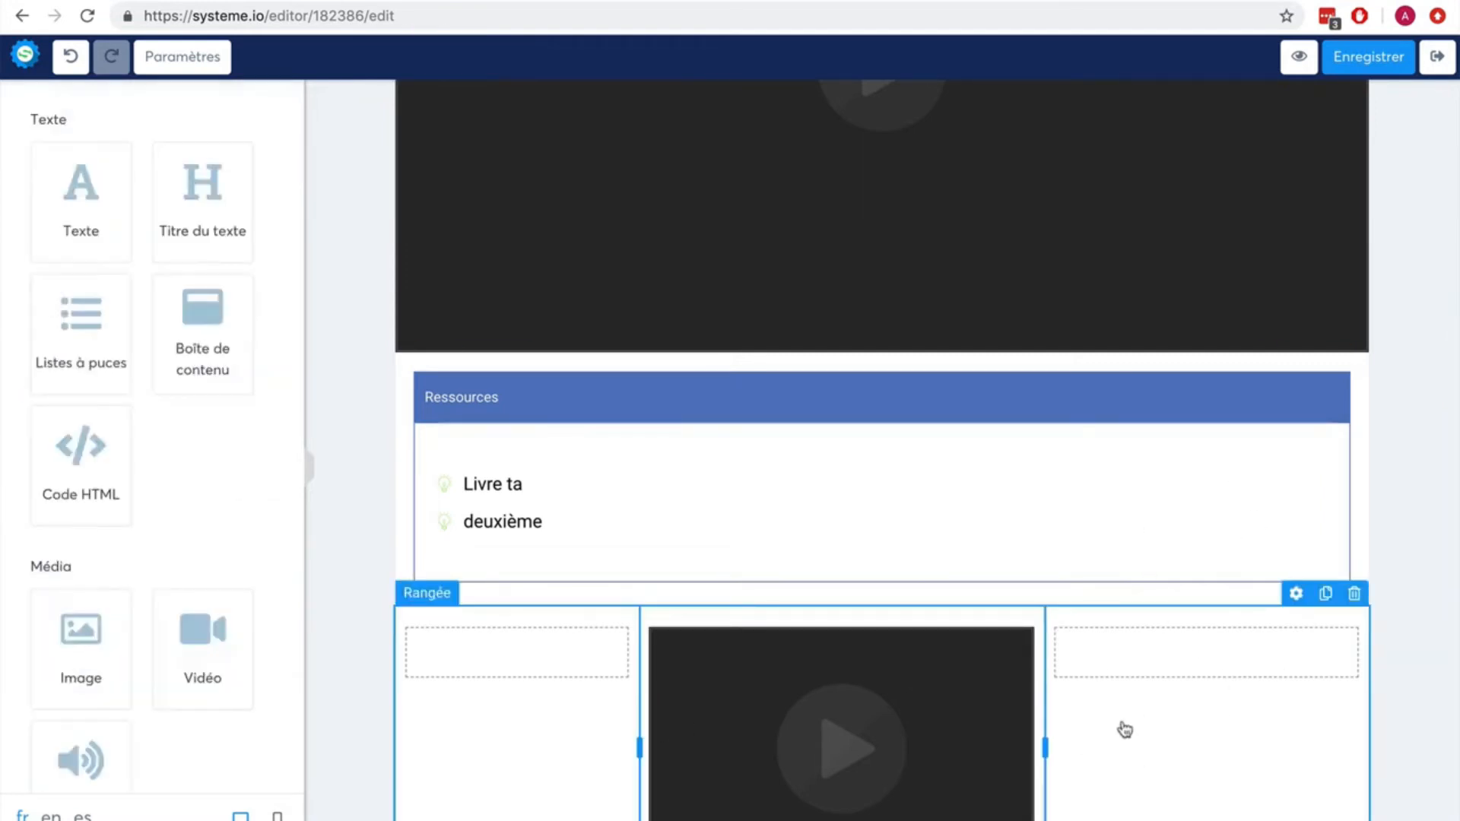
drag(1045, 748, 1108, 752)
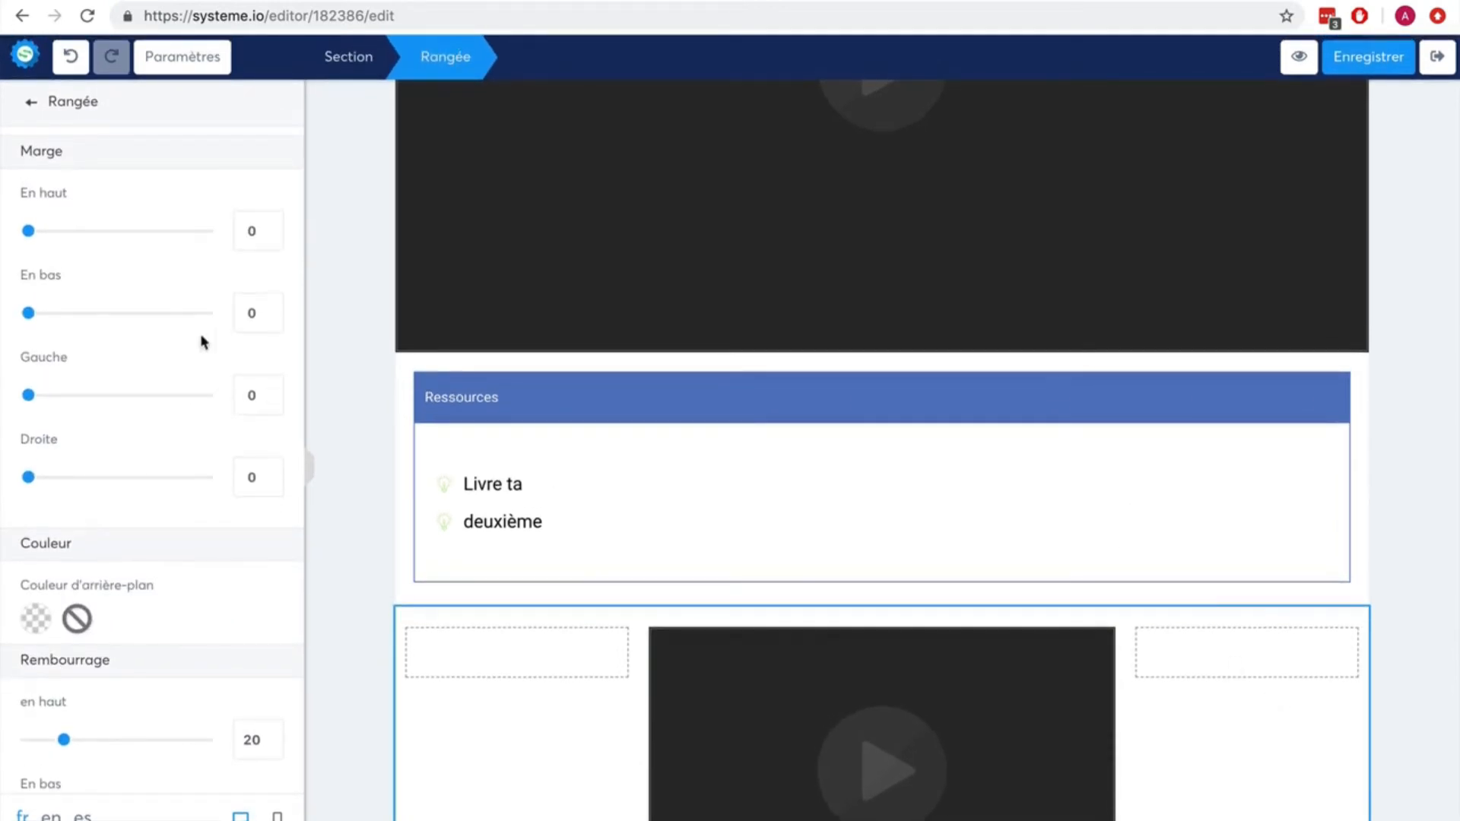
click(31, 102)
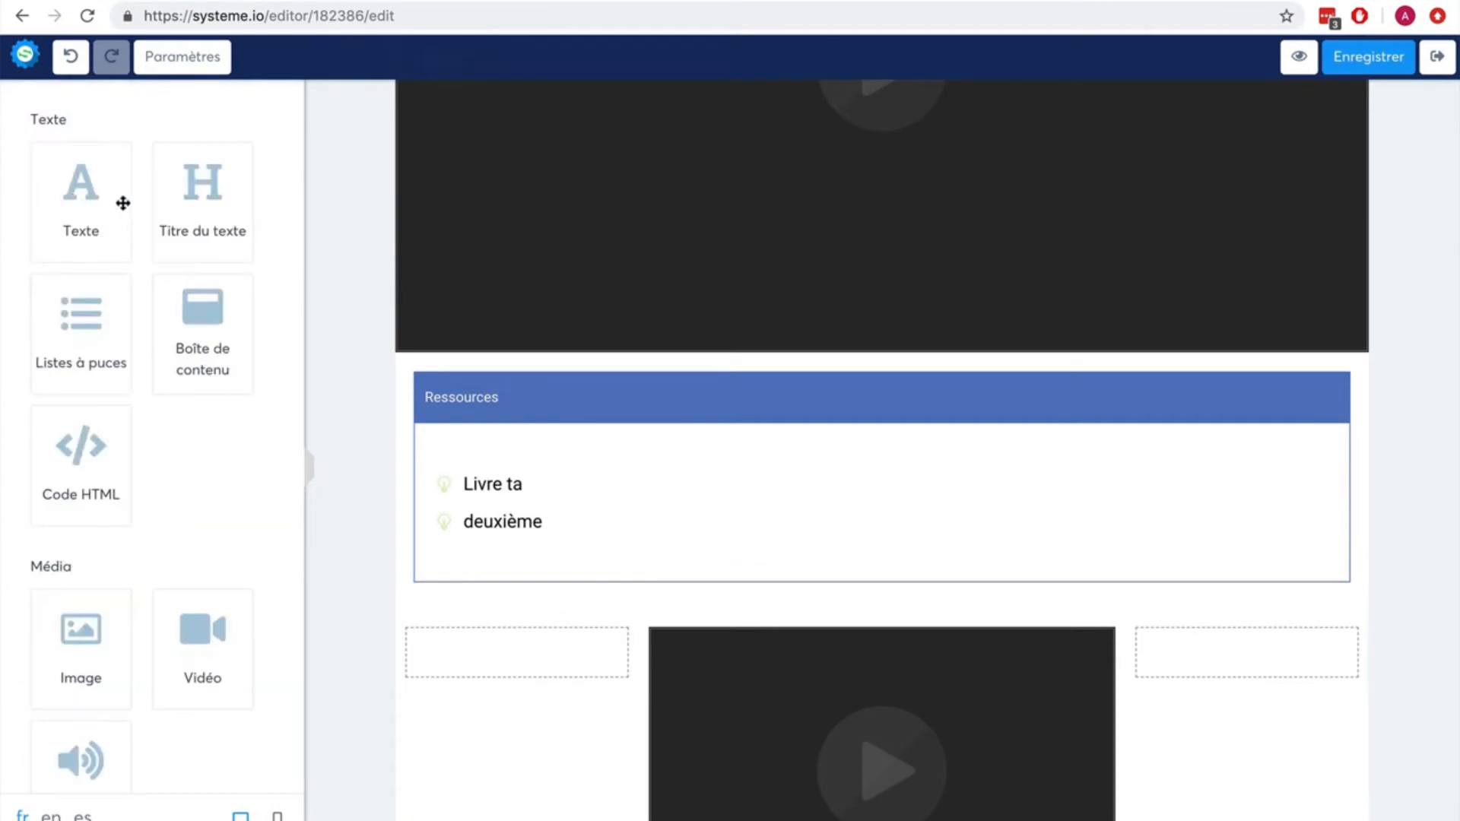
- Add a title element between the Ressources box and the three-column video row, save the page and exit the editor
drag(189, 208, 771, 604)
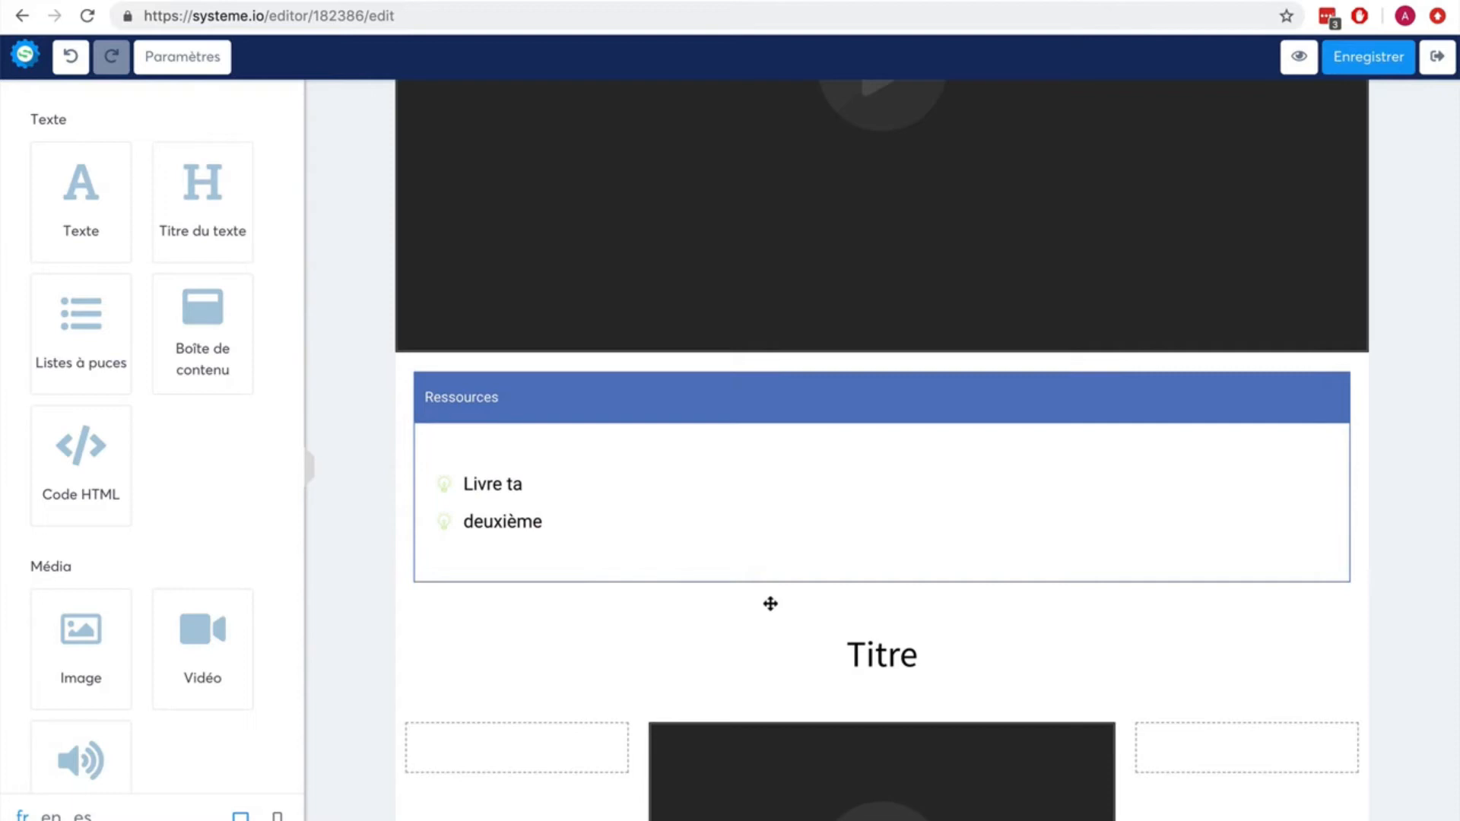
click(1354, 57)
click(1437, 59)
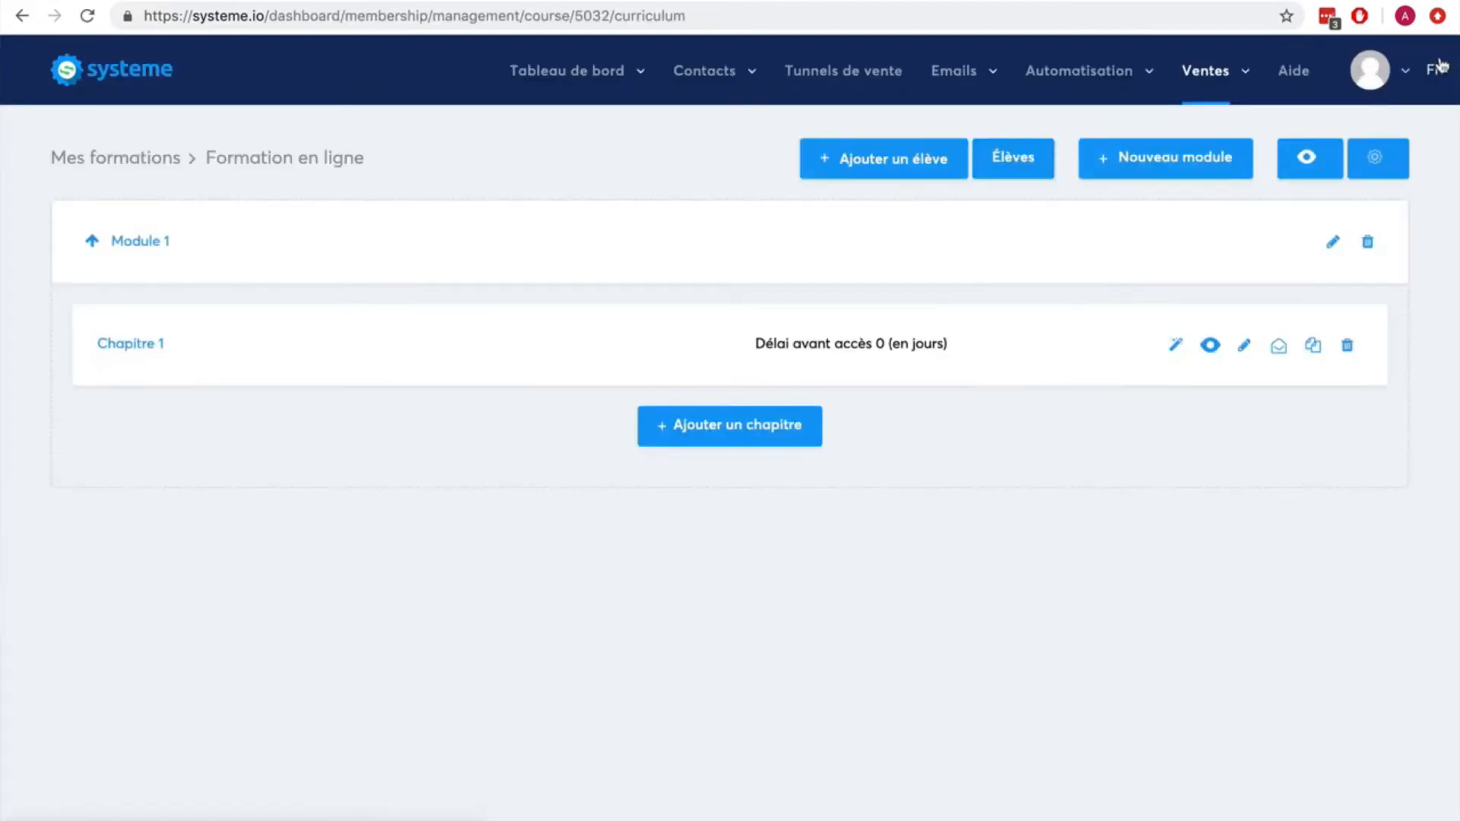
- Duplicate Chapitre 1, name the copy "Chapitre 2" and set its delay after the previous chapter to 1 day
click(1312, 348)
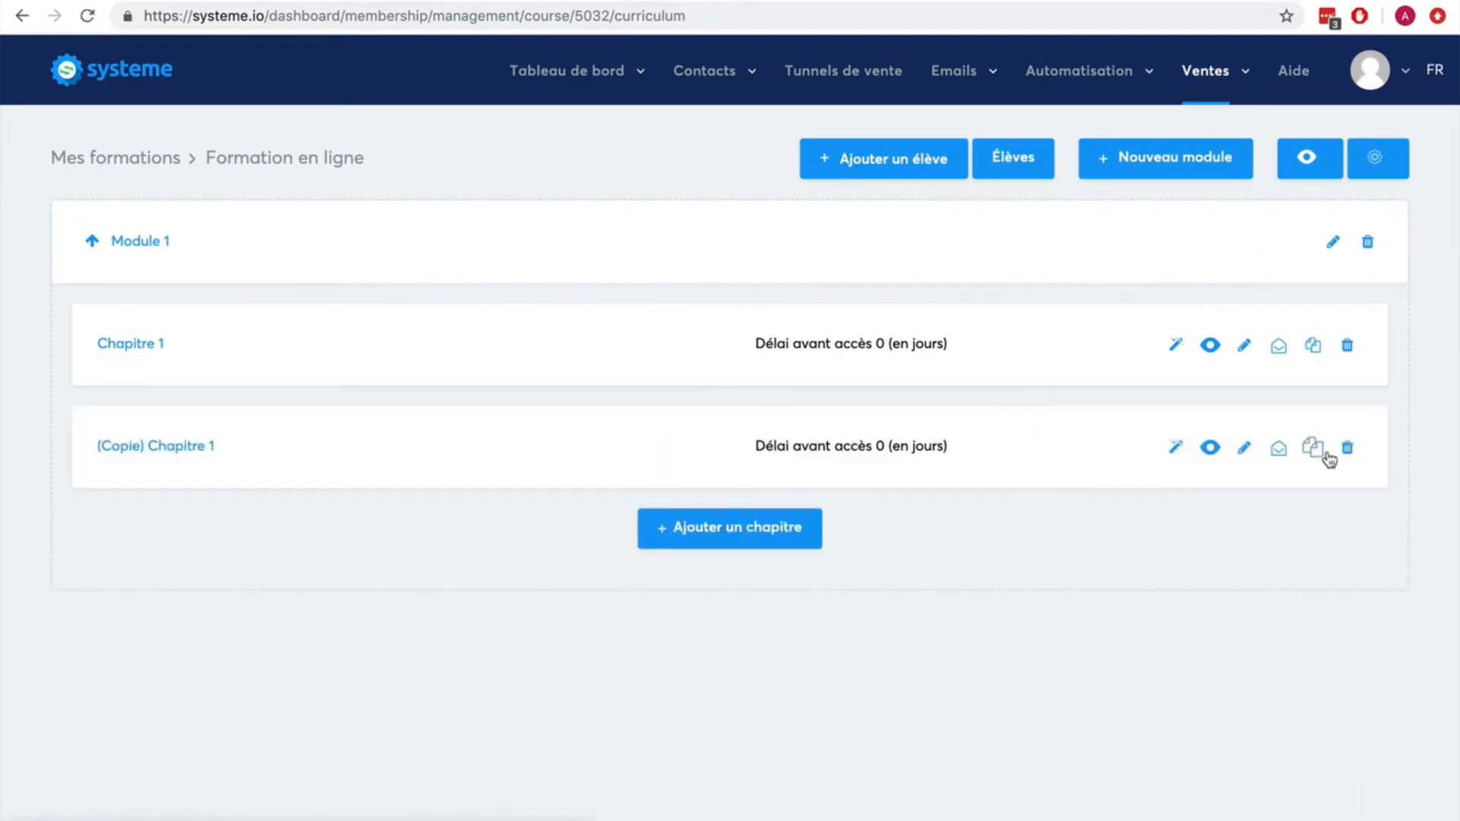
click(1245, 450)
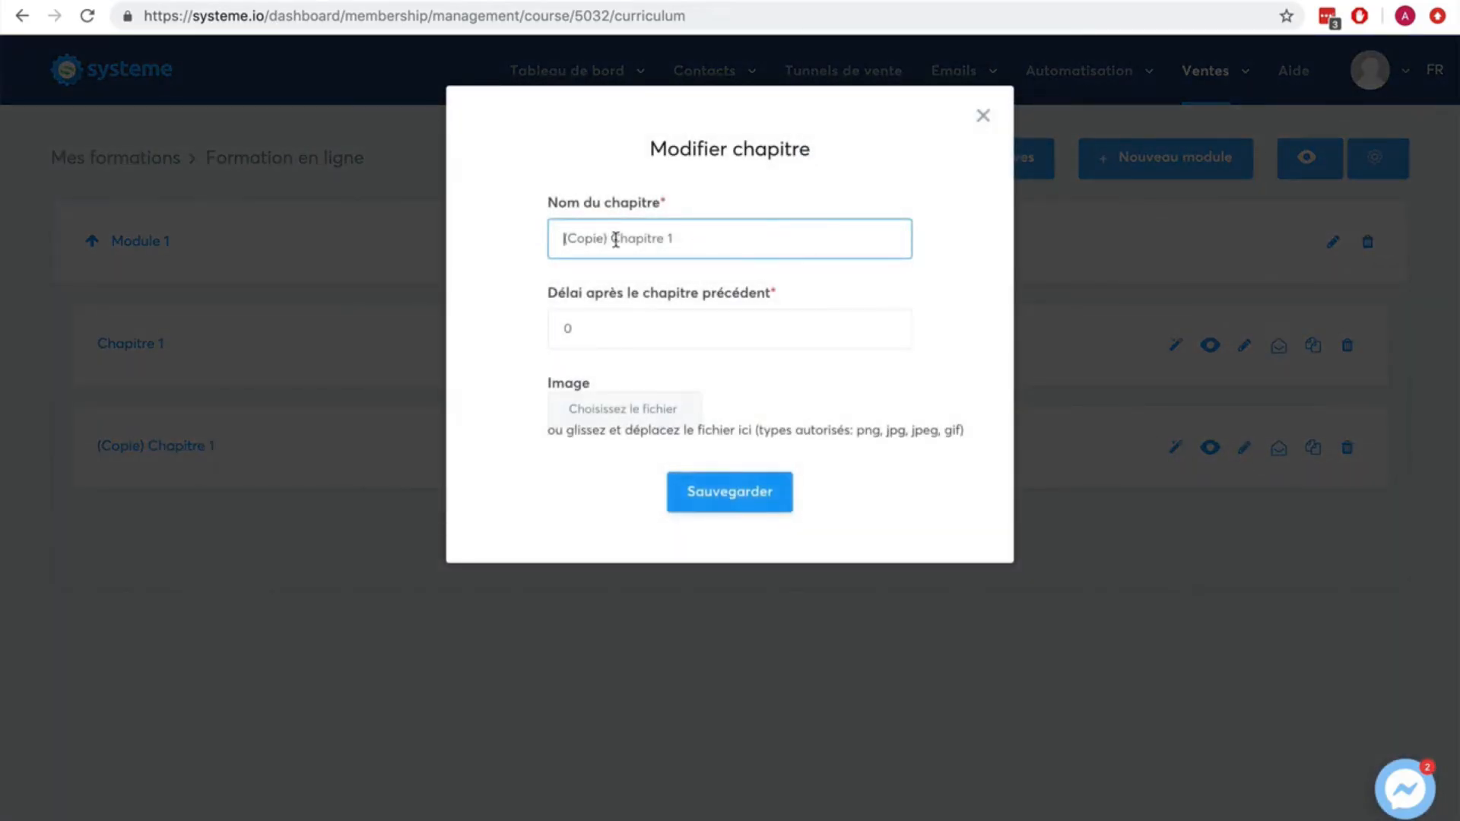
drag(613, 238, 540, 235)
key(BackSpace)
key(Tab)
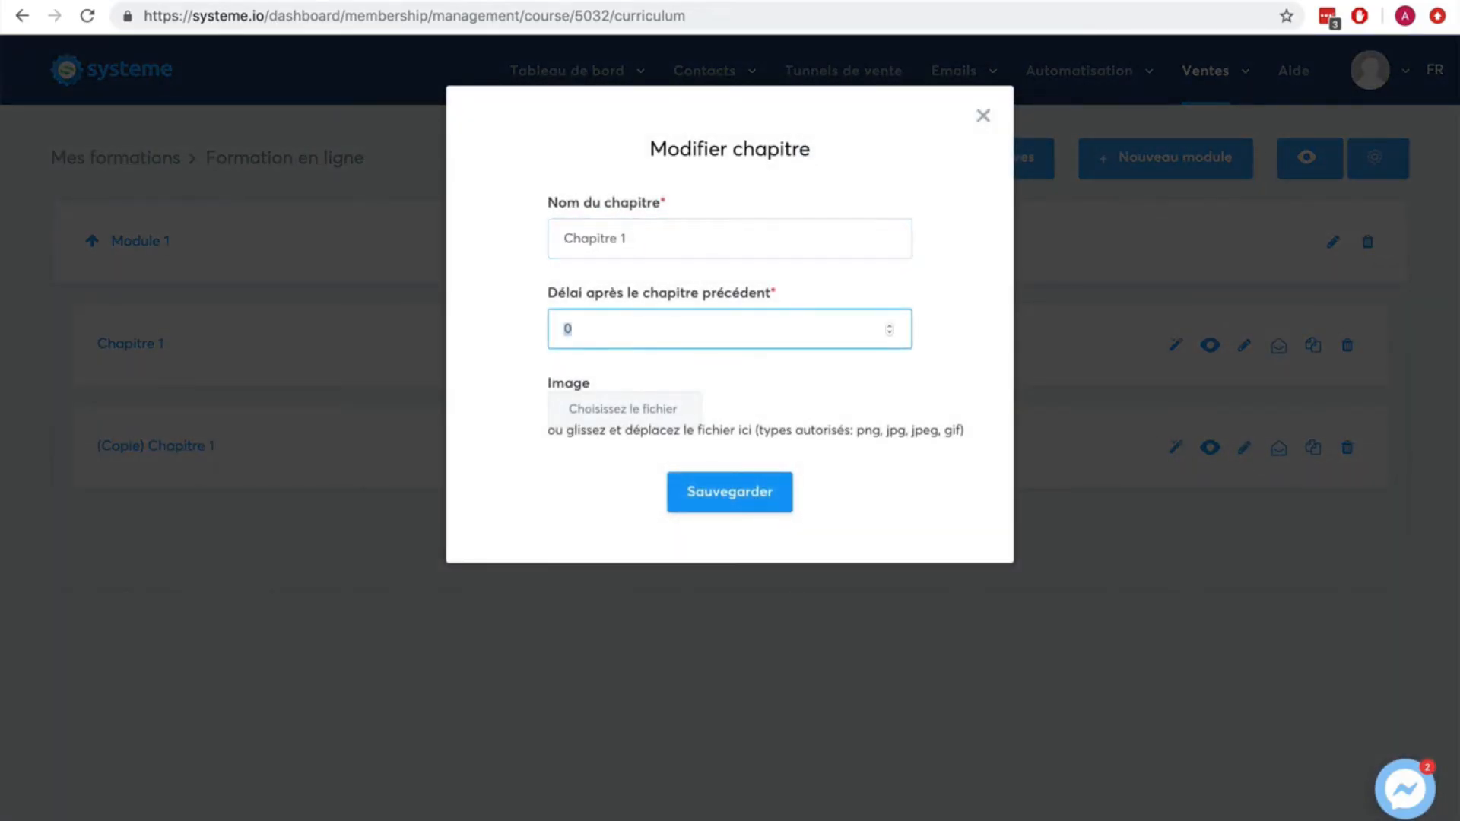
click(635, 231)
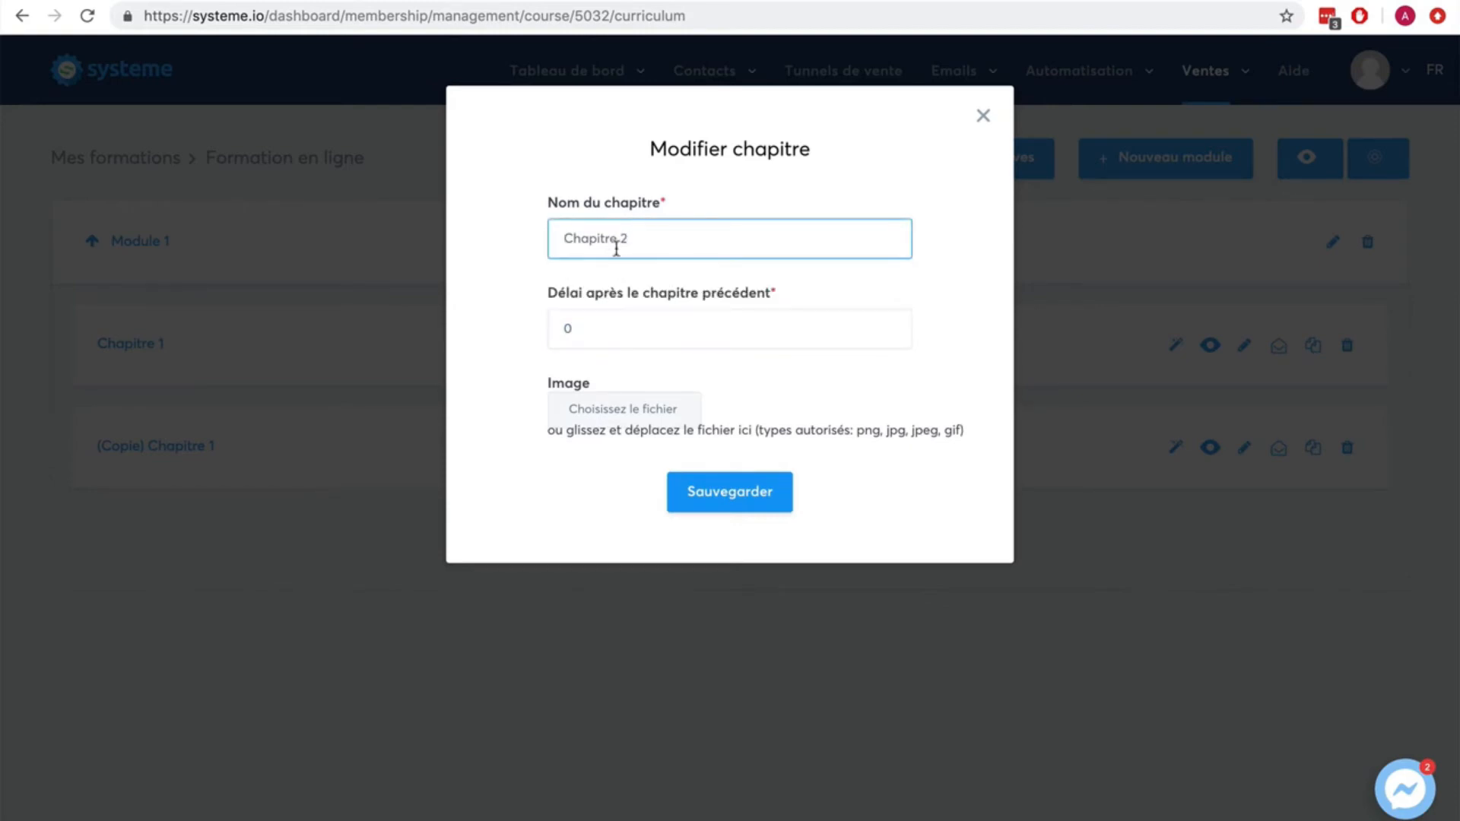
click(889, 329)
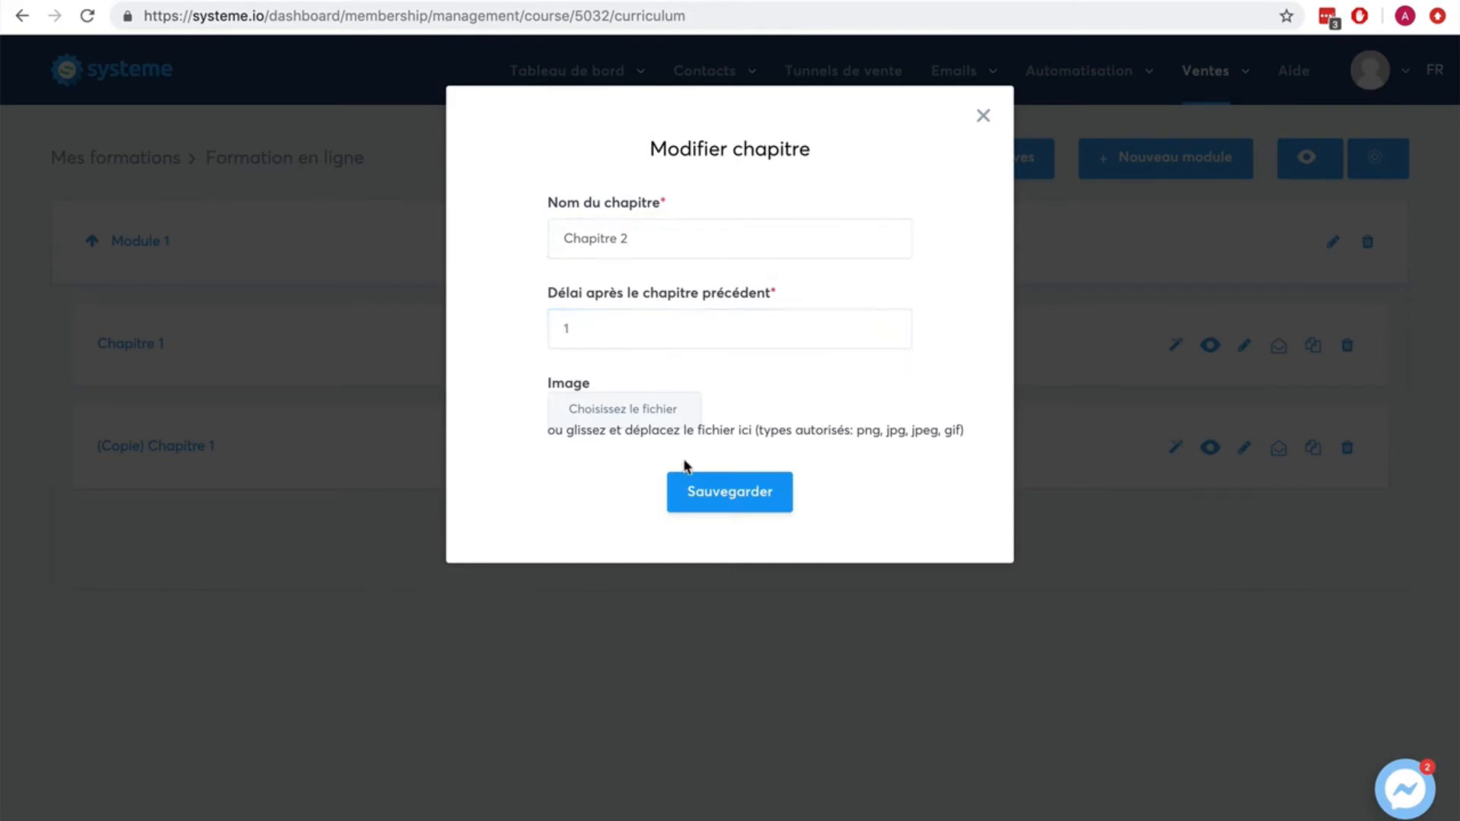
click(724, 492)
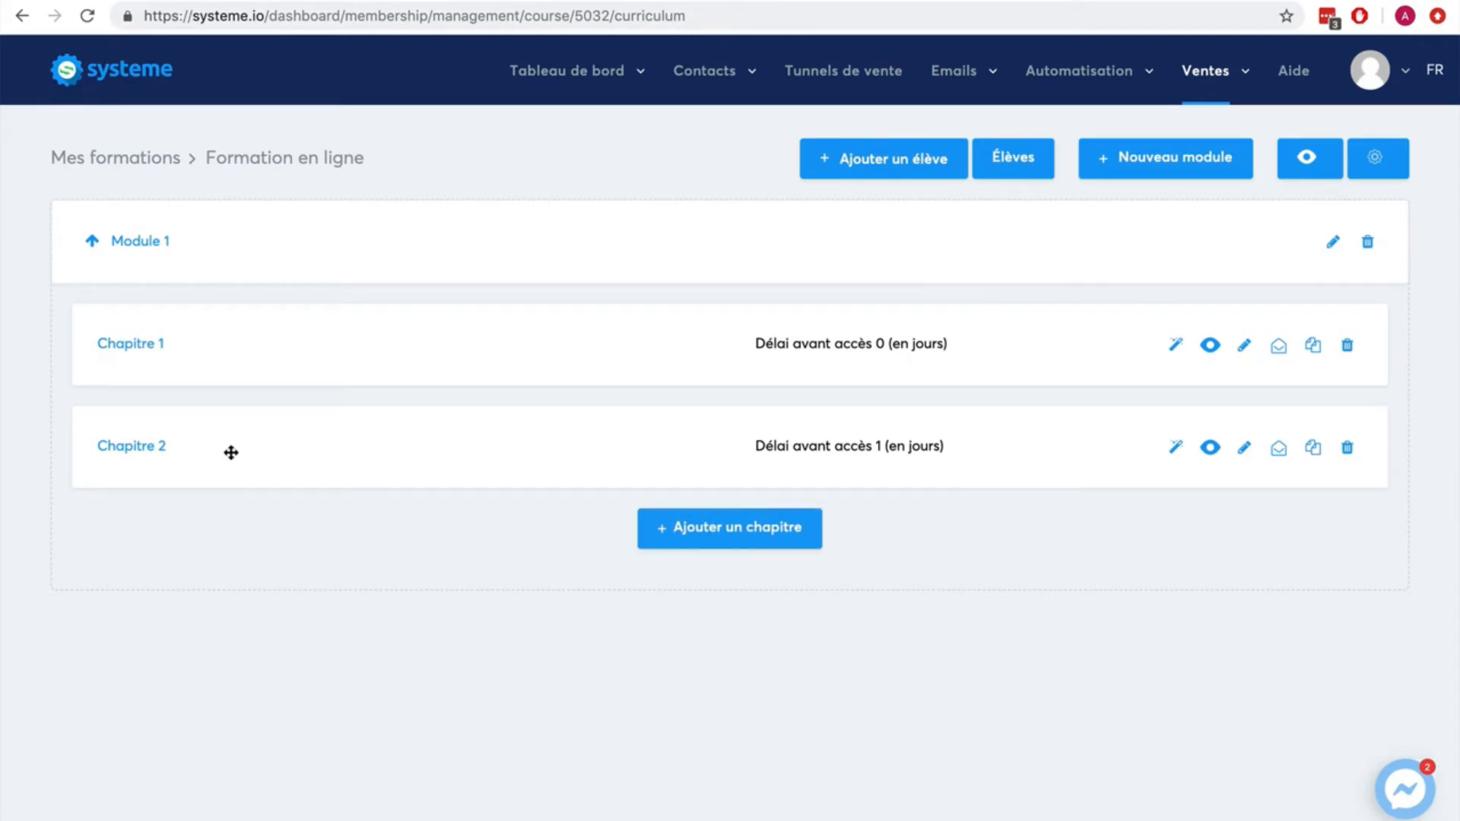
- Create a new module named "Module 2", keeping its title displayed to students
click(1157, 159)
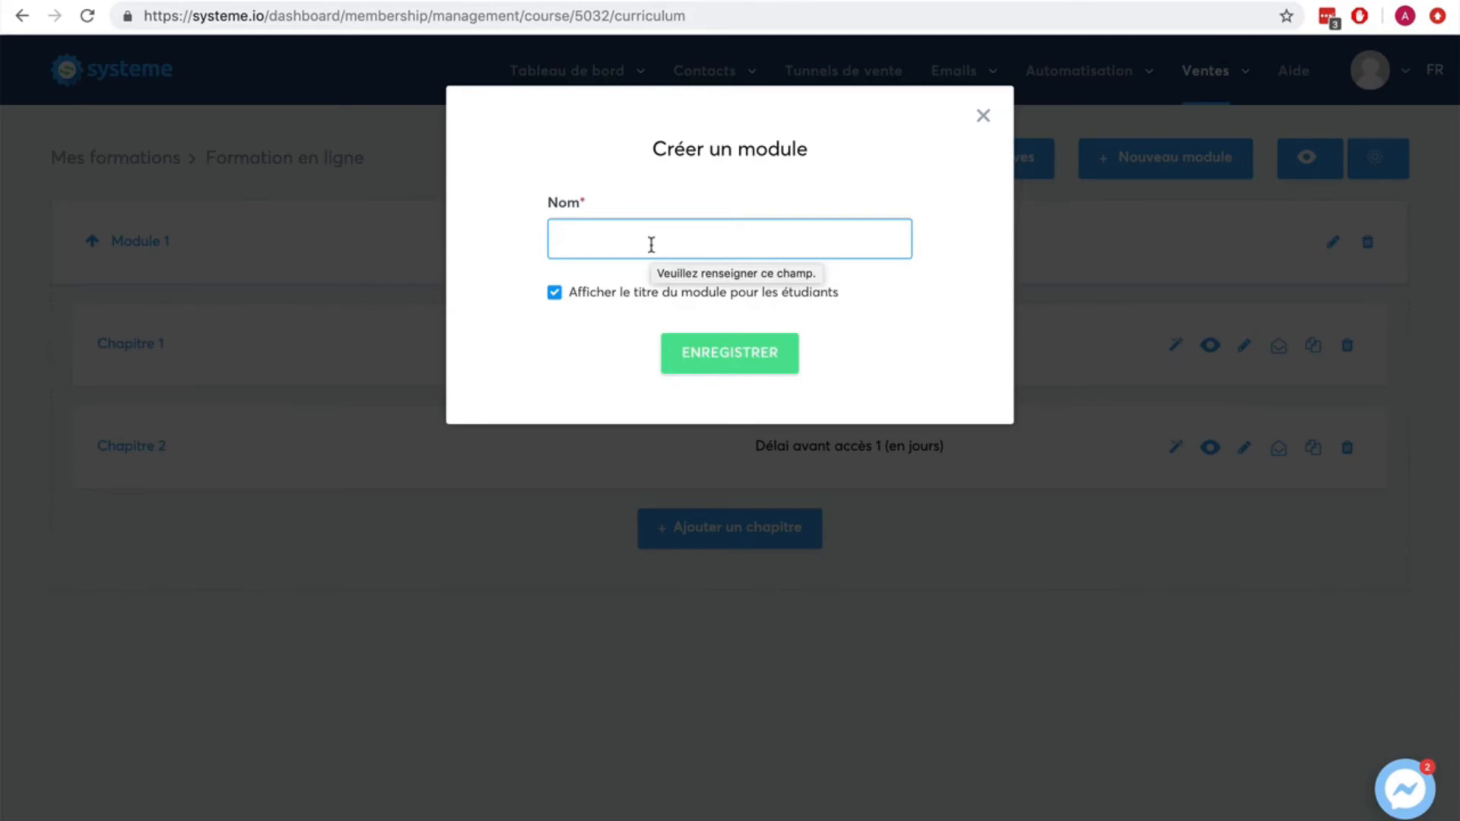
text(Module )
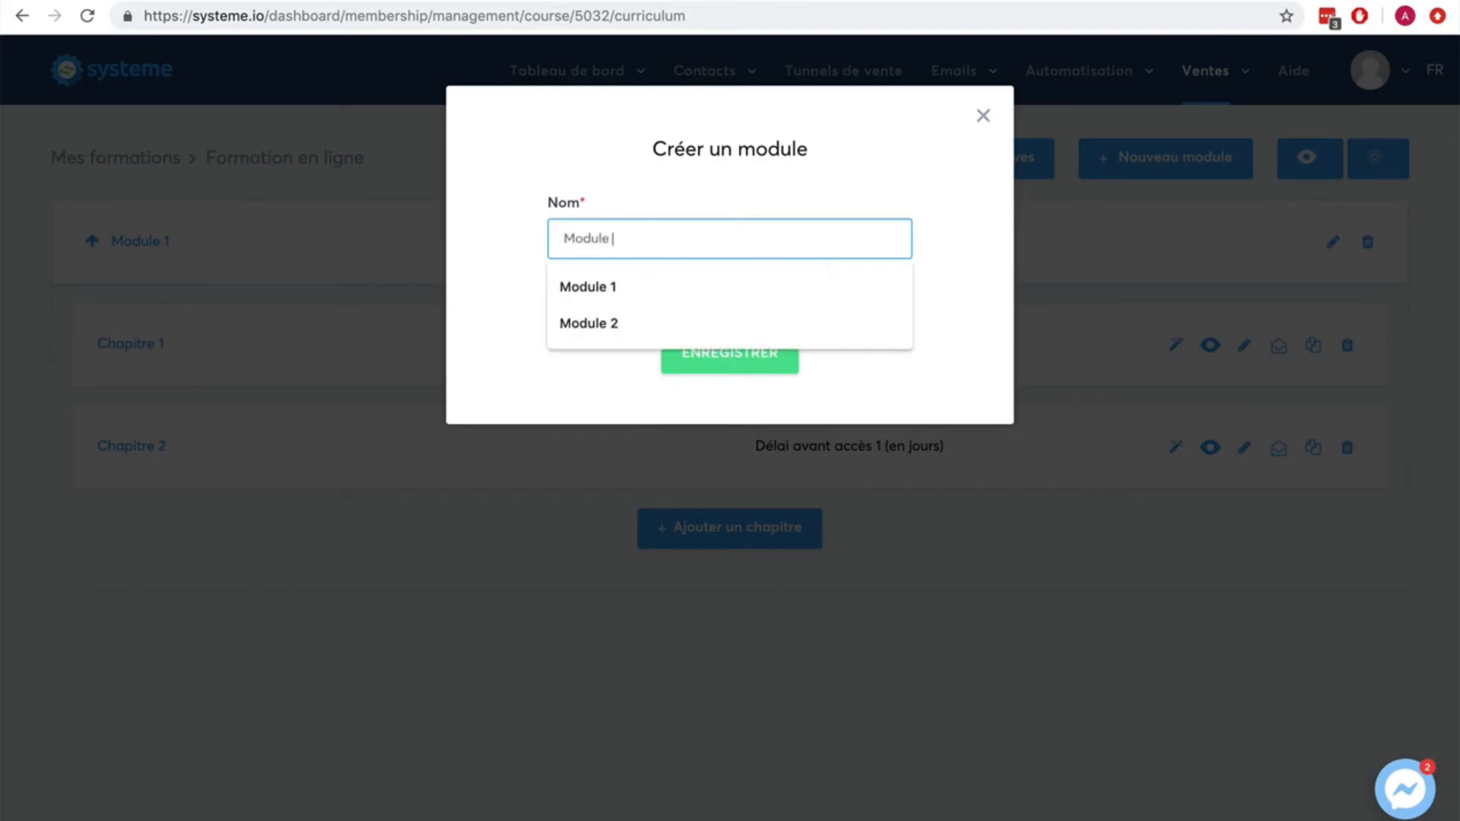
text(2)
click(743, 352)
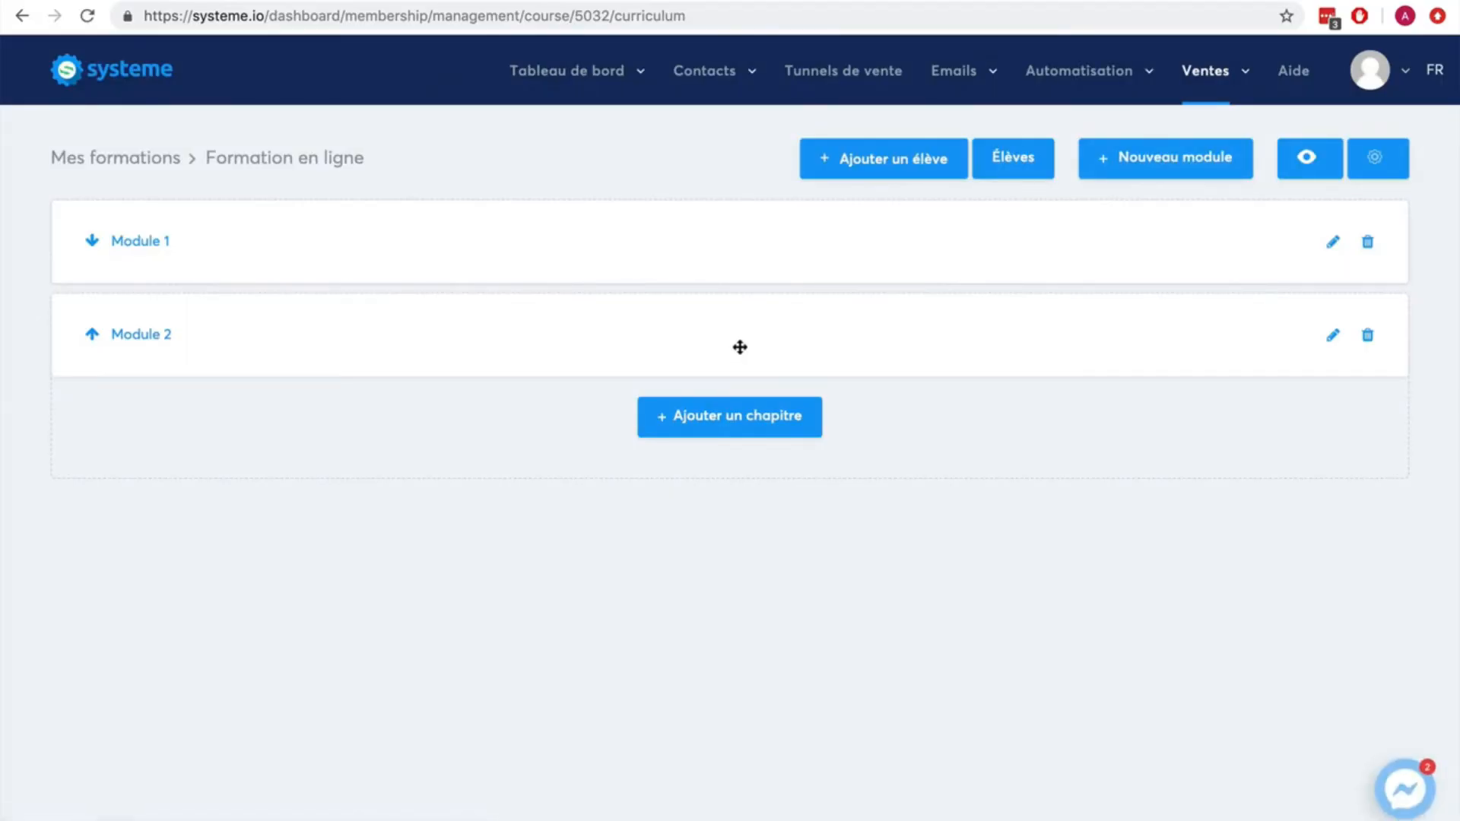
- Expand Module 1 and duplicate its Chapitre 2
click(92, 245)
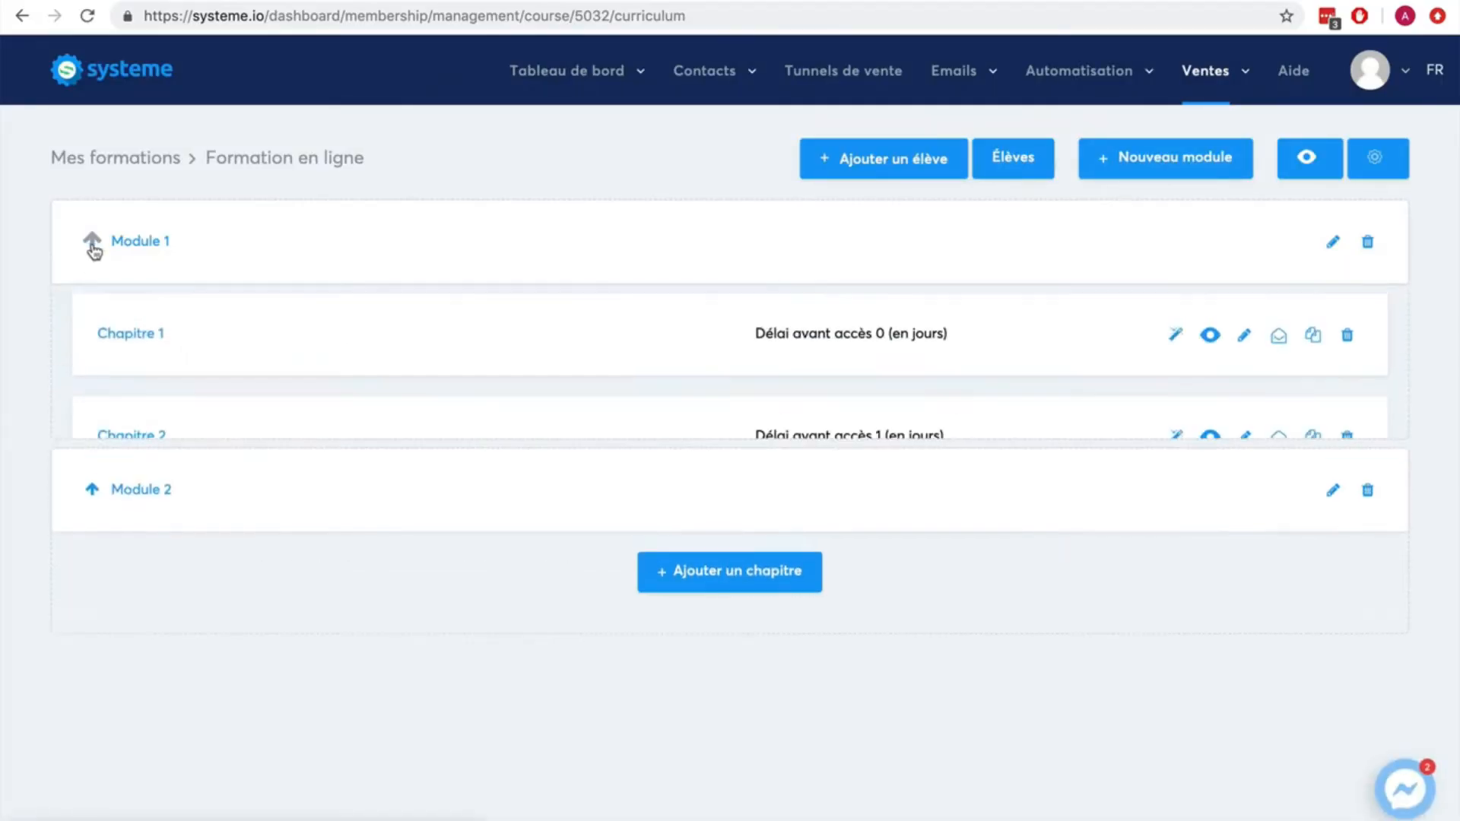
scroll(1025, 502, down, 1)
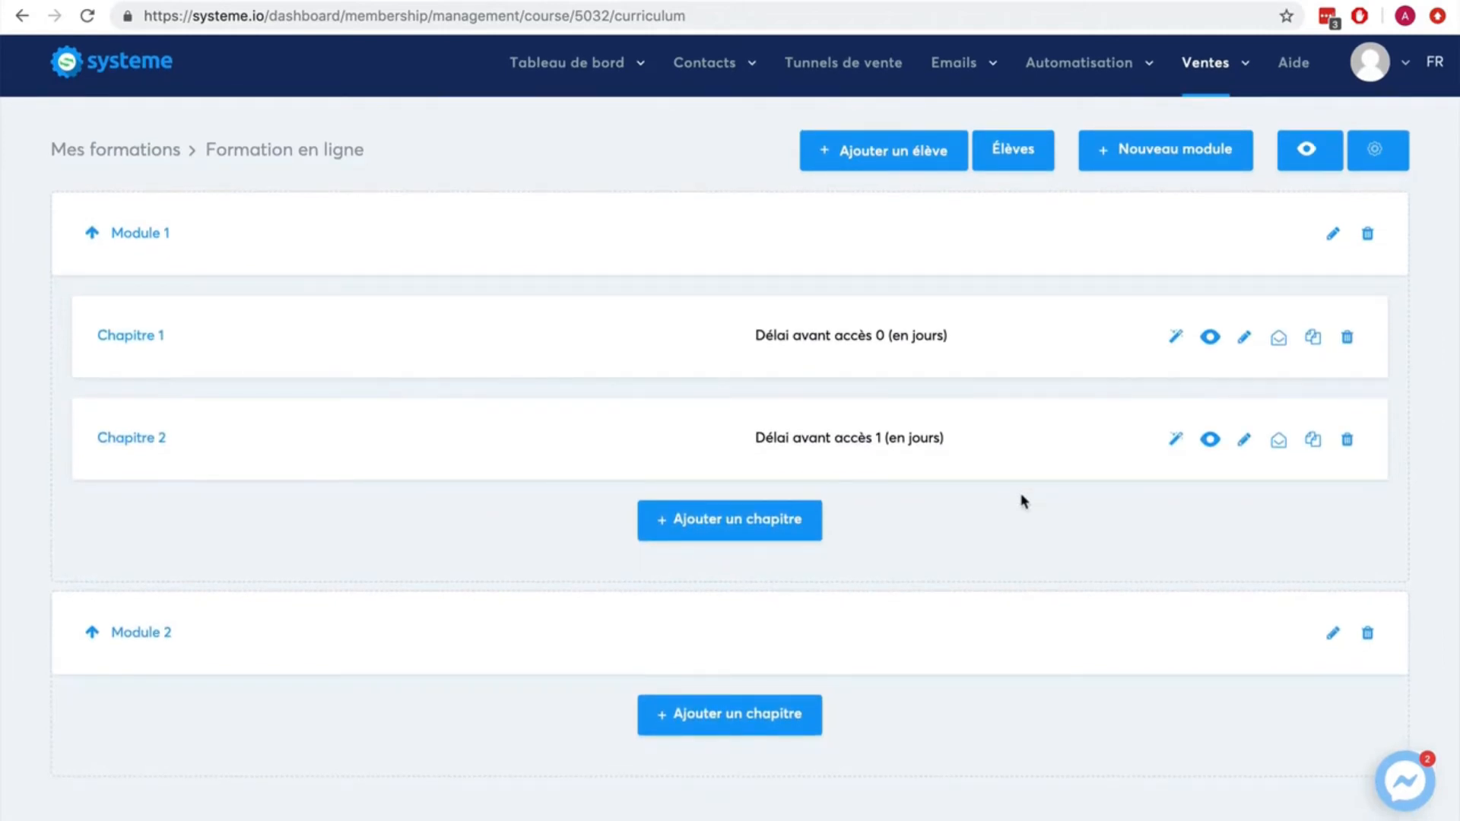
scroll(1025, 502, up, 1)
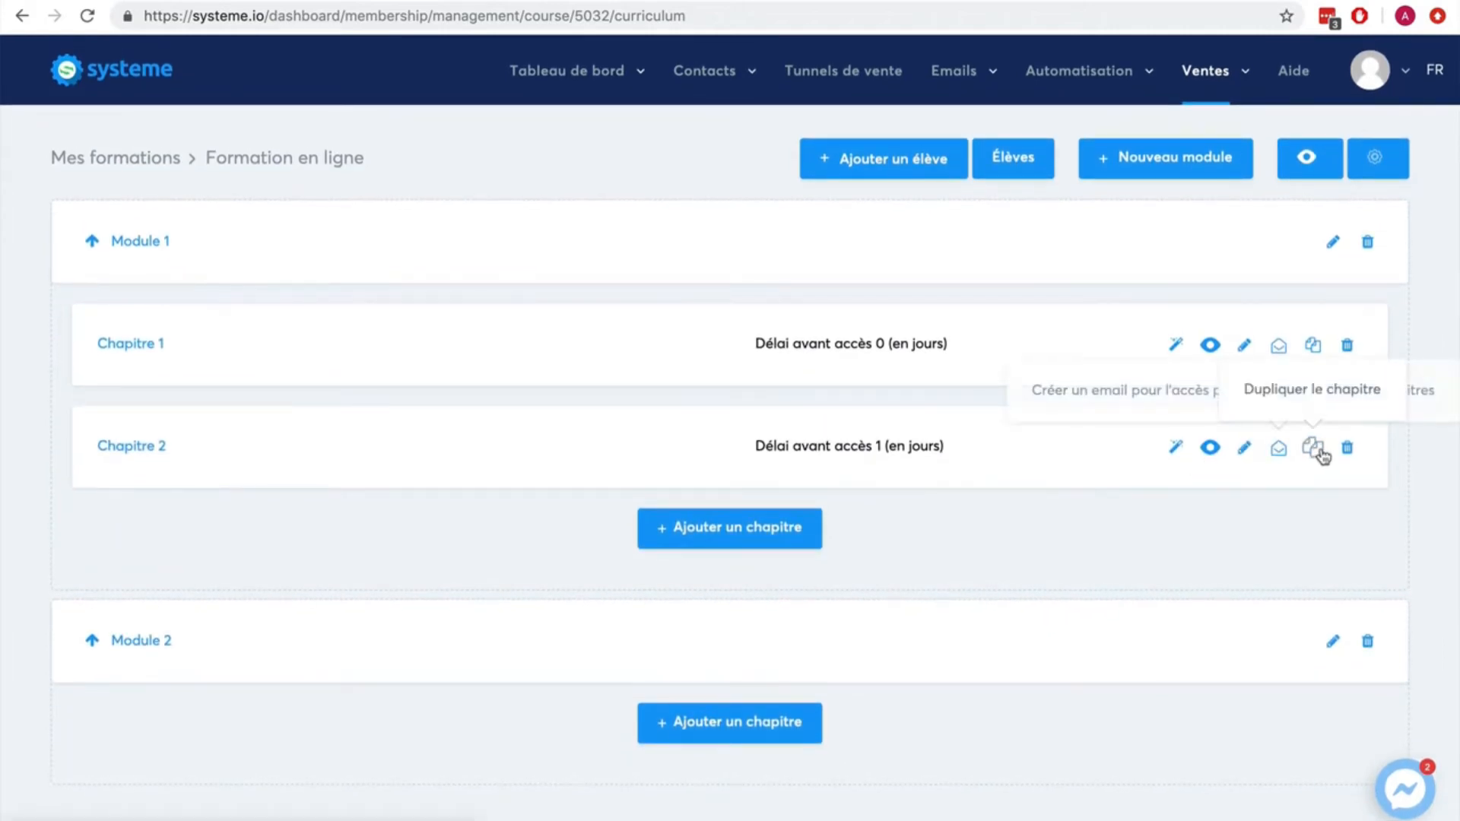
click(1320, 451)
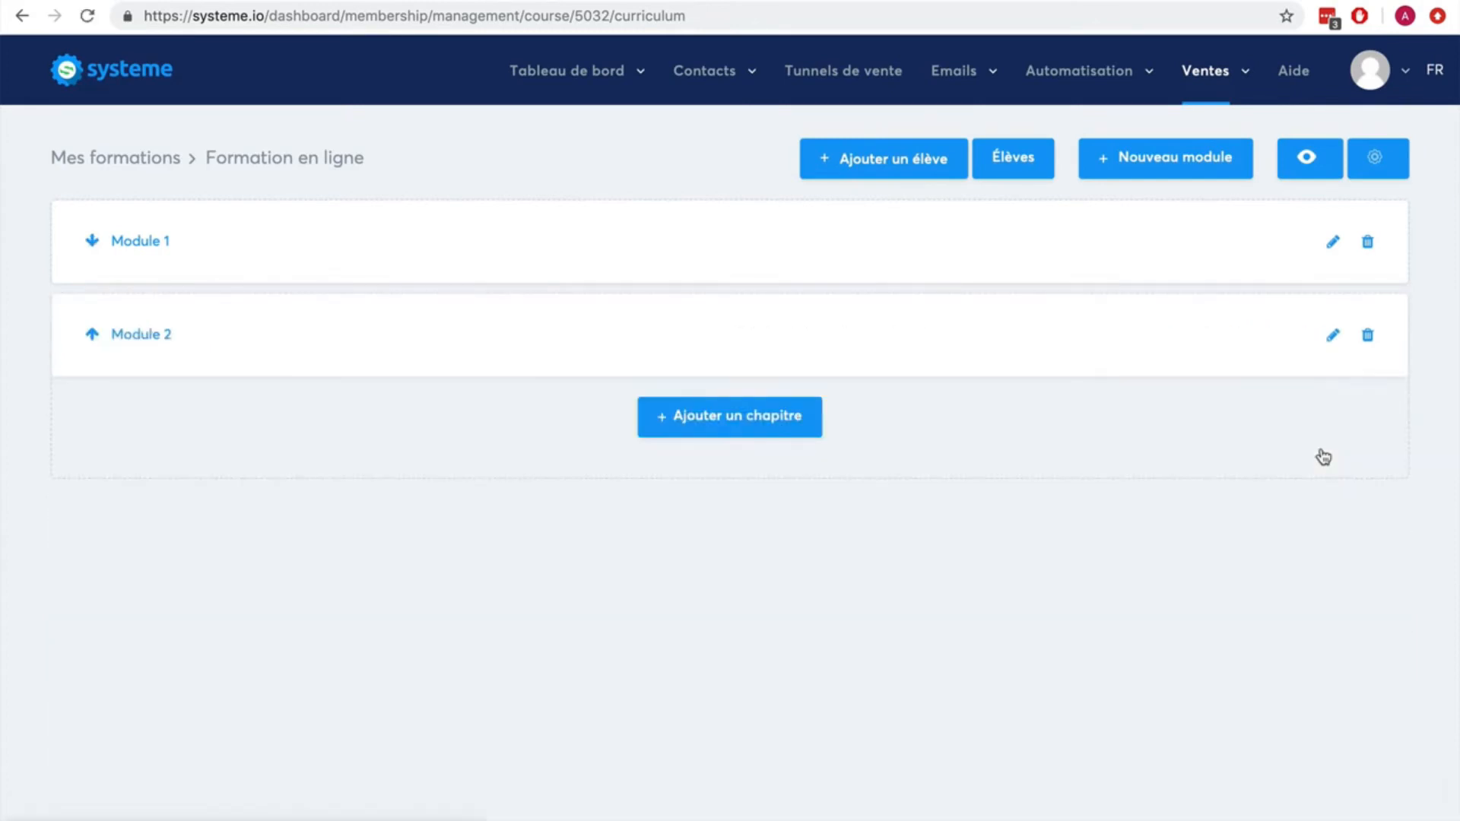
- Move the copy of Chapitre 2 from Module 1 into Module 2
click(92, 241)
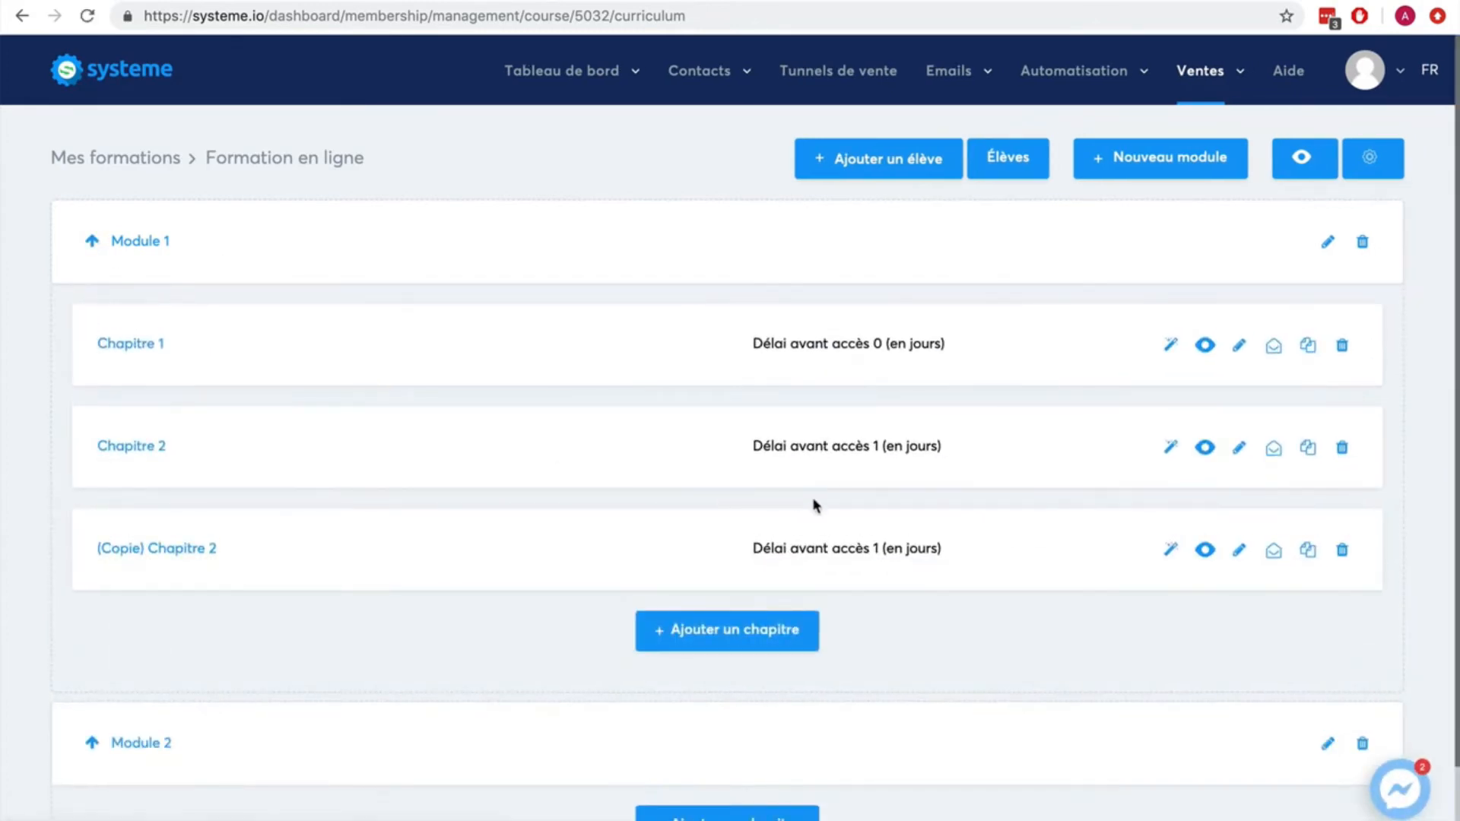
drag(900, 541, 870, 758)
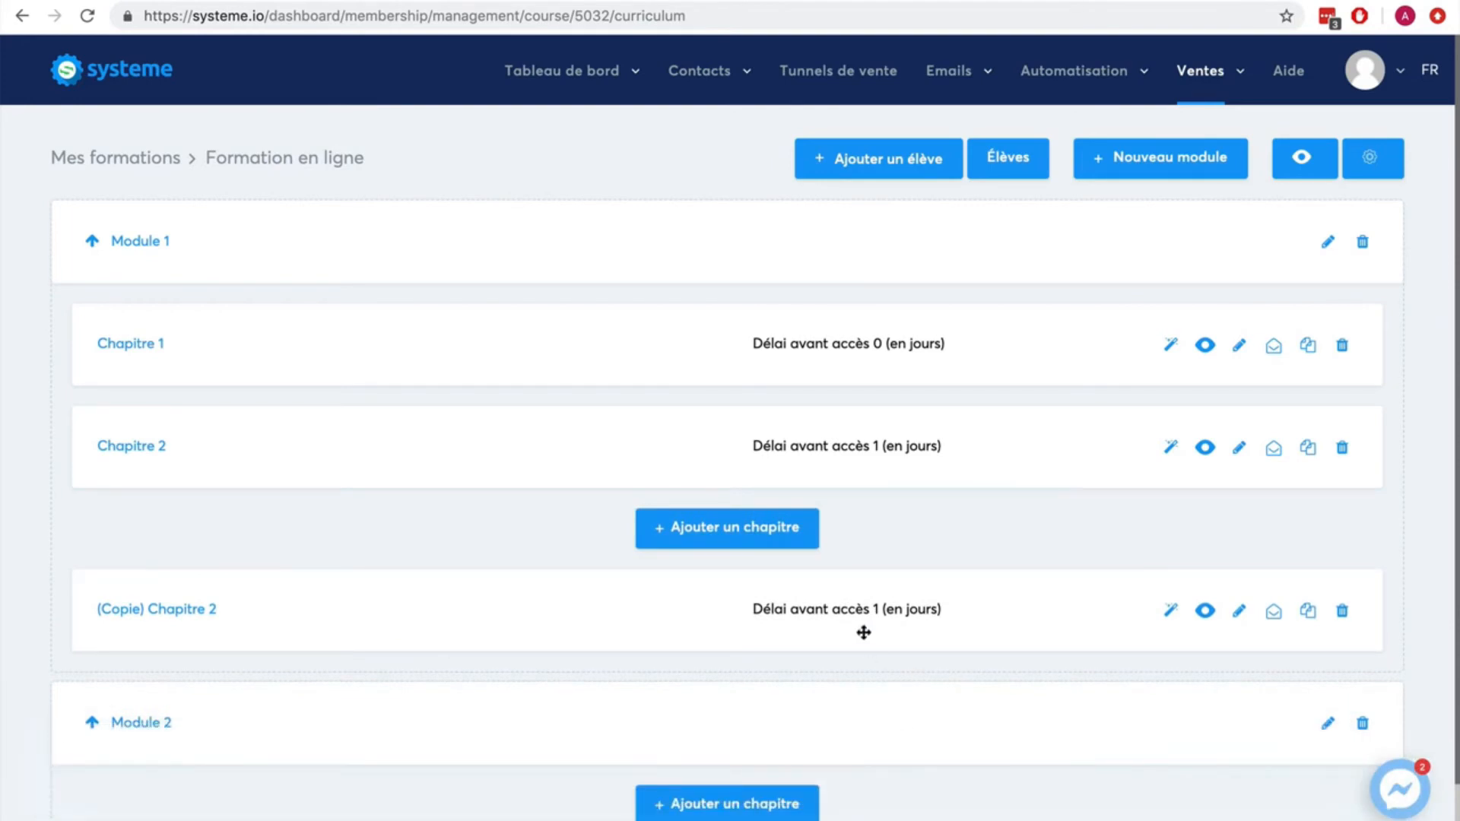
drag(586, 632, 648, 778)
scroll(1170, 687, down, 1)
drag(844, 545, 859, 781)
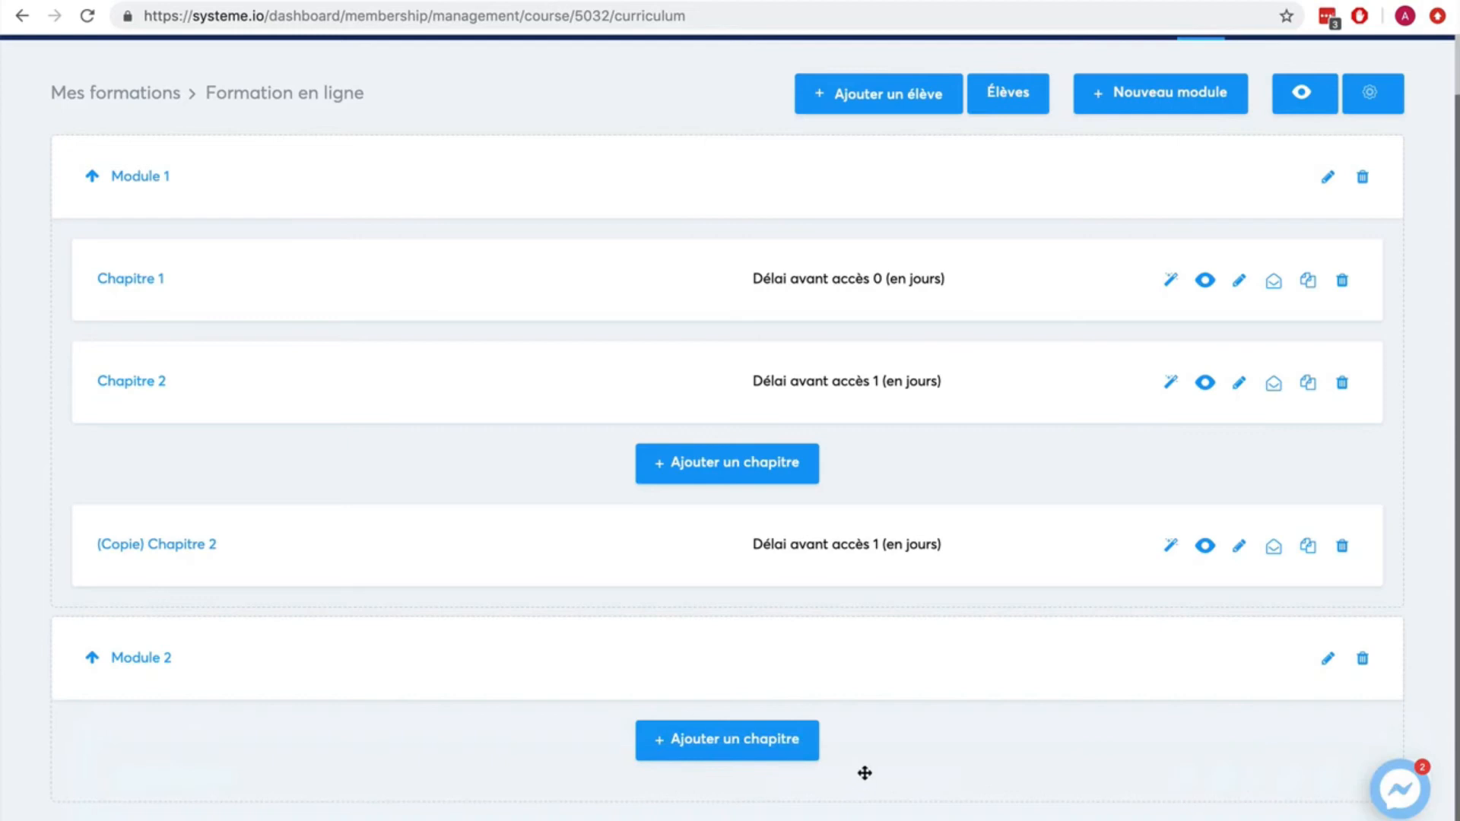
drag(854, 541, 799, 773)
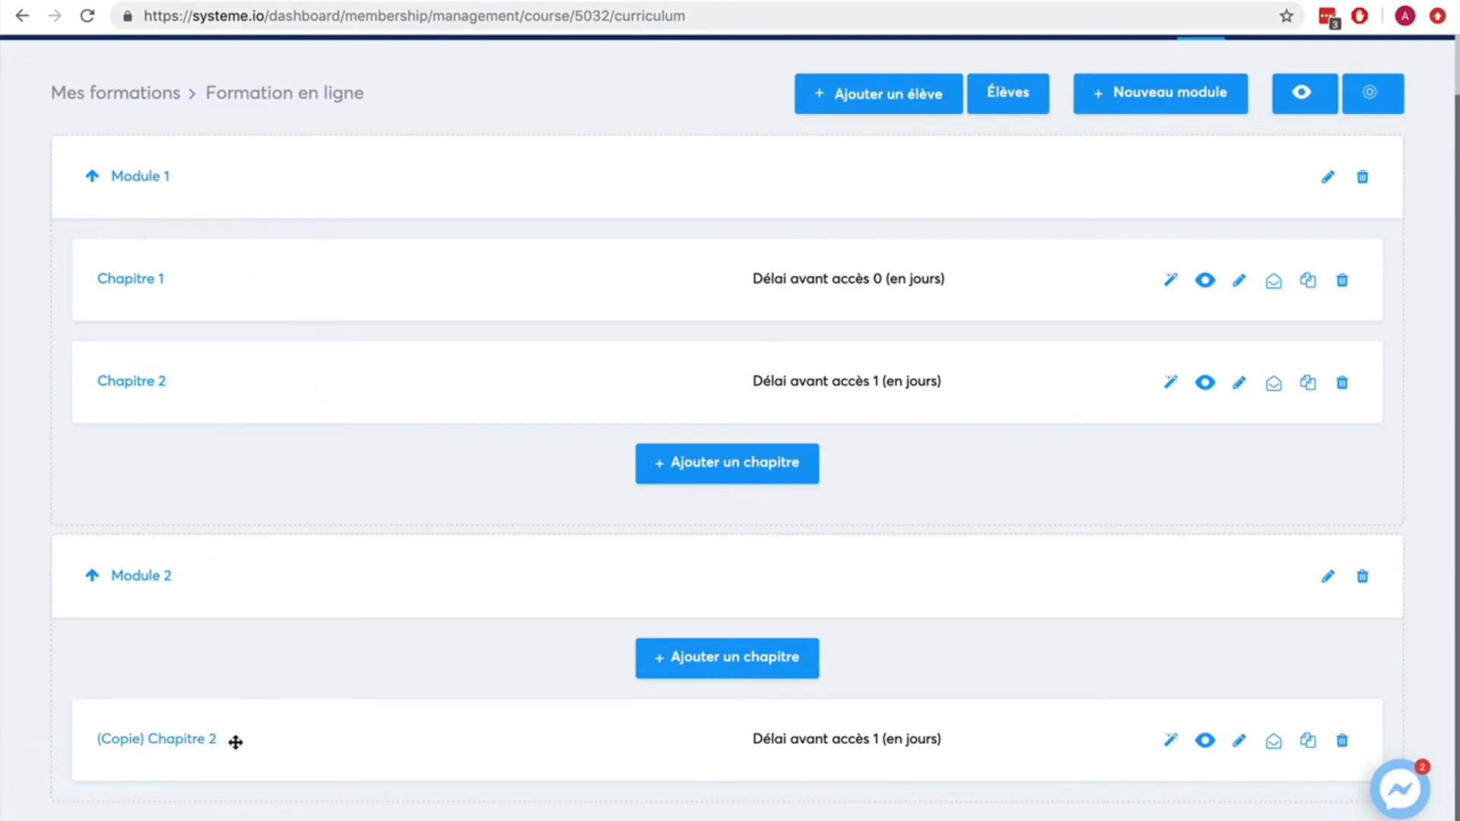
scroll(1311, 241, up, 2)
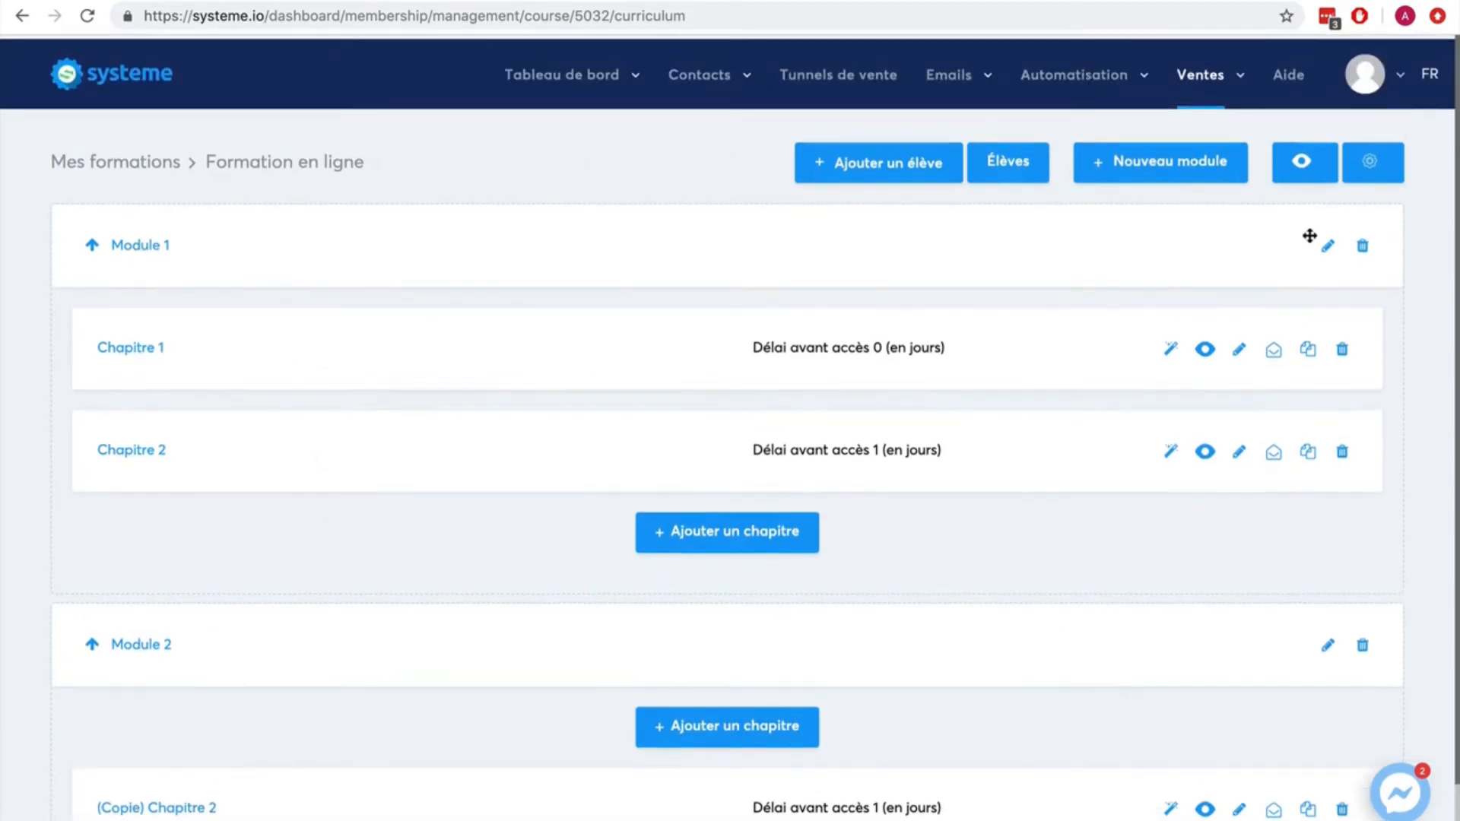